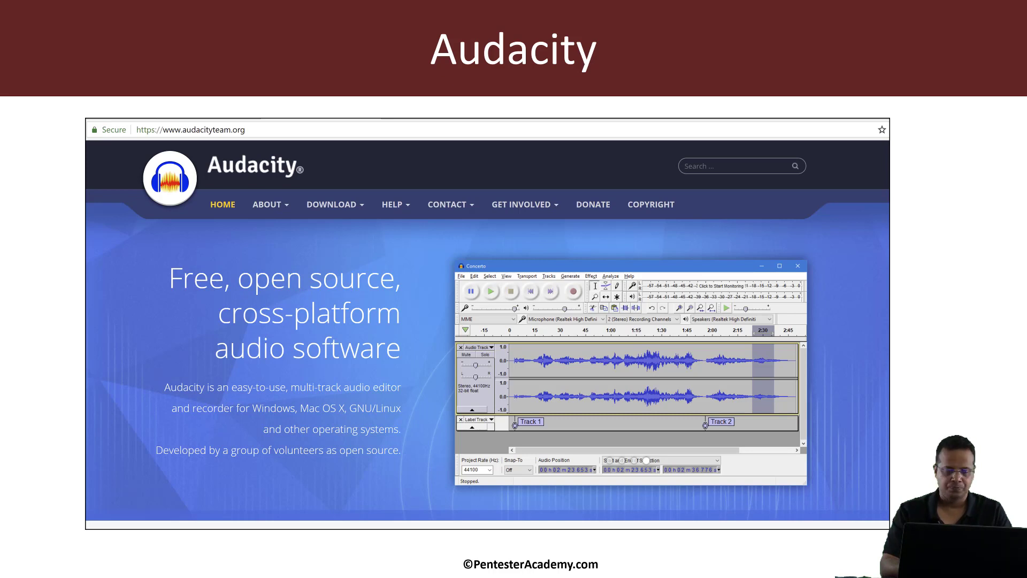
# Switch away from the Audacity slide show toward the Ubuntu VM window
pyautogui.hotkey('alt', 'Tab')
pyautogui.hotkey('alt', 'Tab')
pyautogui.hotkey('alt', 'Tab')
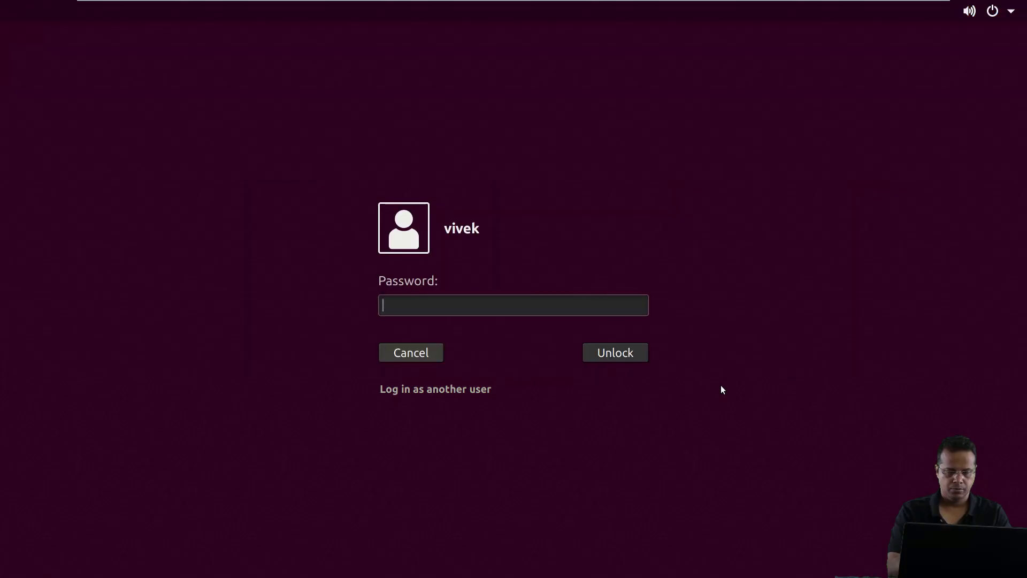
# Unlock the VM with the account password, then enter voip-class and list its contents
pyautogui.write('*****')
pyautogui.press('Return')
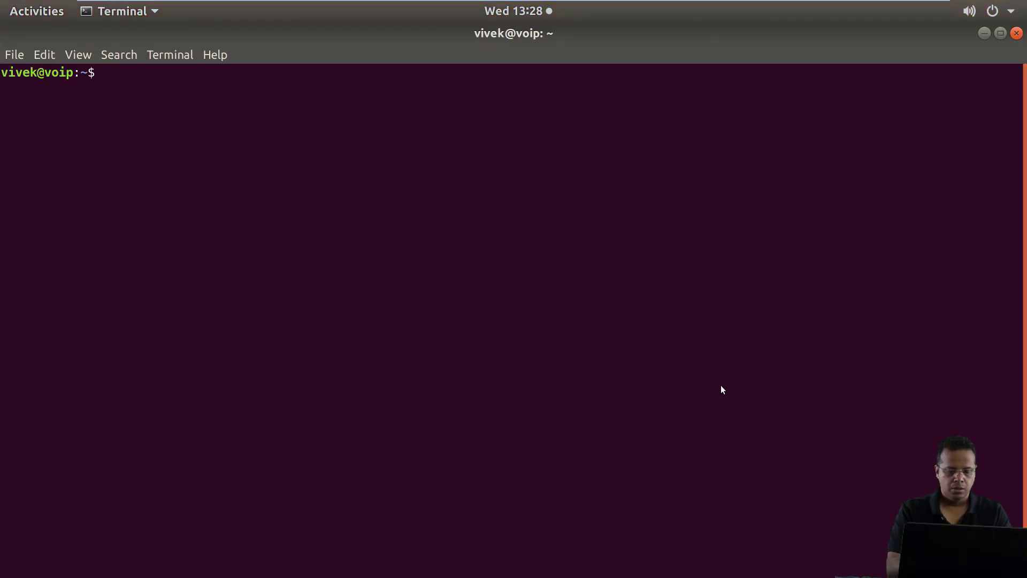
pyautogui.write('cd voip')
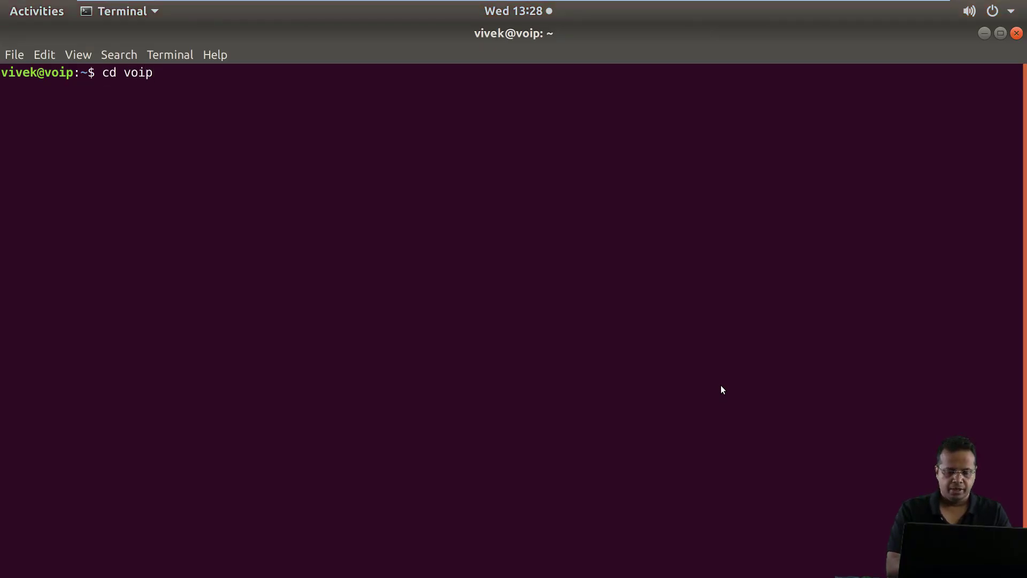
pyautogui.write('-cl')
pyautogui.press('Tab')
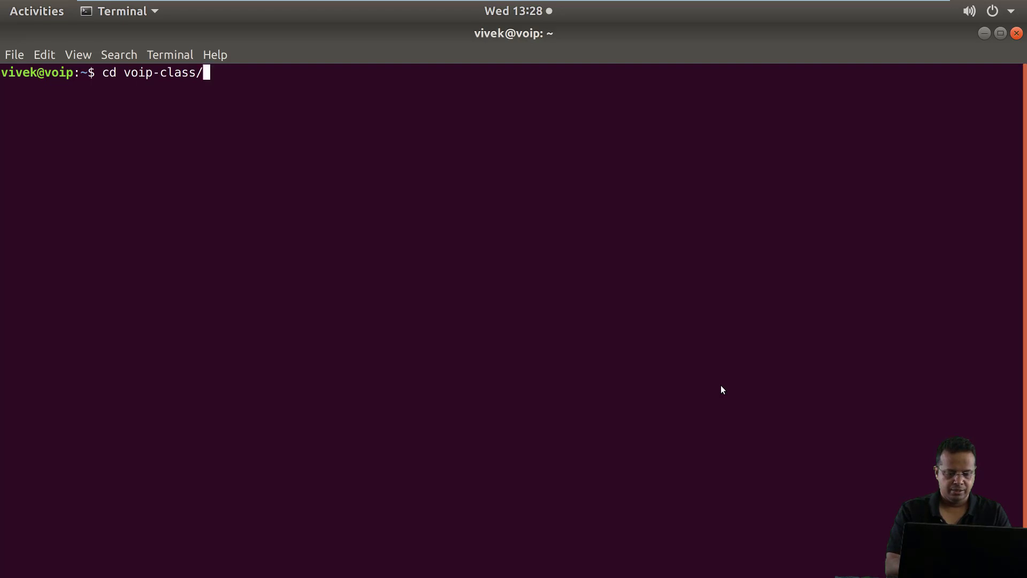
pyautogui.press('Return')
pyautogui.write('ls')
pyautogui.press('Return')
pyautogui.press('Return')
# Change into Sample-Calls/SIP-RTP and list its pcap files
pyautogui.write('cd S')
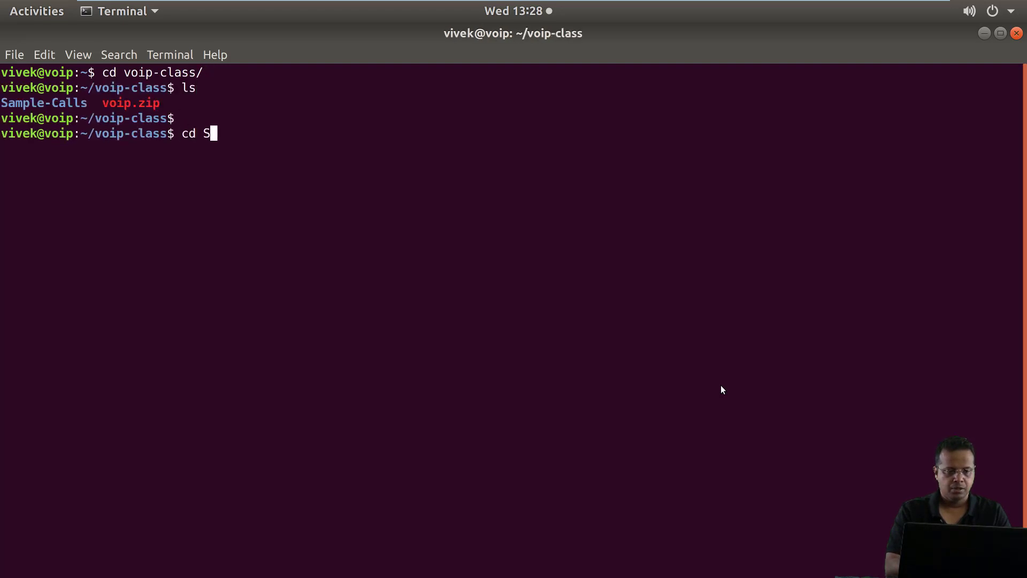
pyautogui.press('Tab')
pyautogui.write('S')
pyautogui.press('Tab')
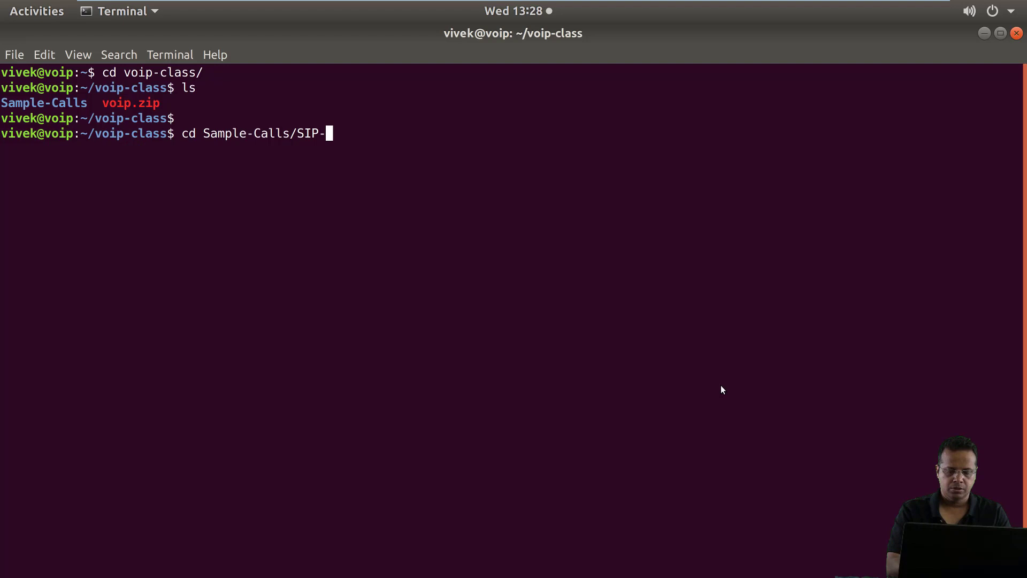
pyautogui.write('R')
pyautogui.press('Tab')
pyautogui.press('Return')
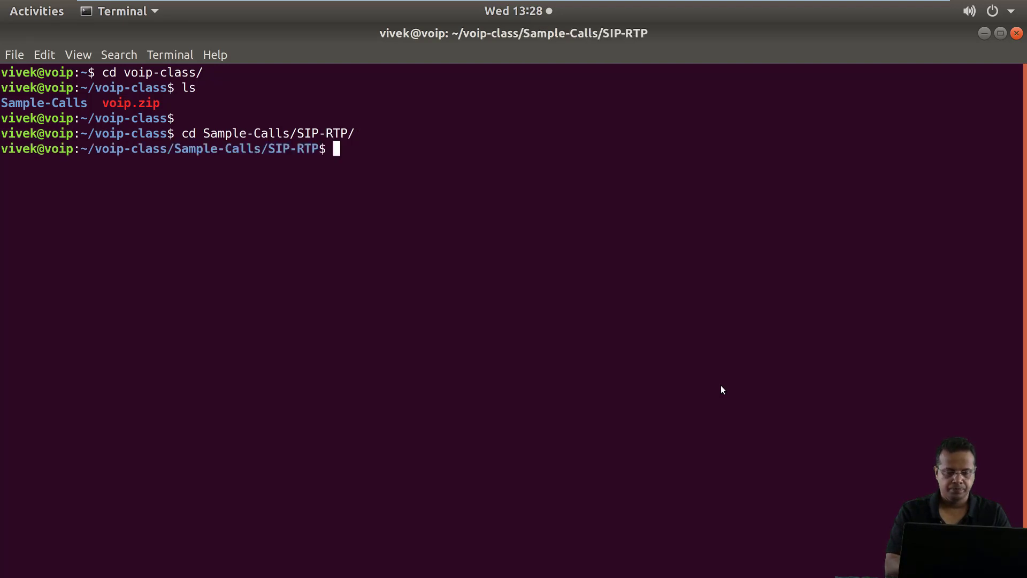
pyautogui.write('ls')
pyautogui.press('Return')
pyautogui.press('Return')
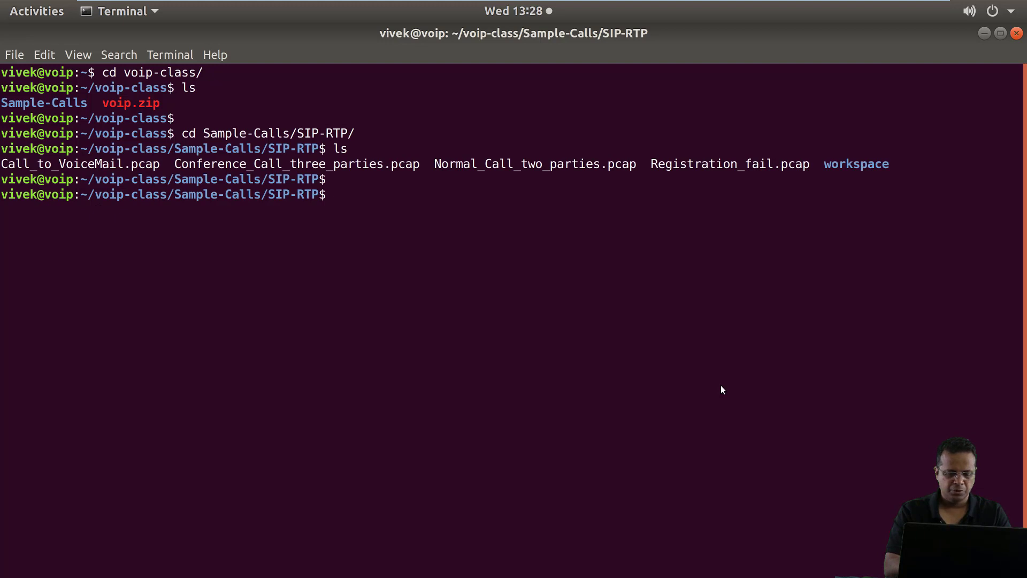
# Move into the workspace folder and create an audacity folder there
pyautogui.write('mkdir')
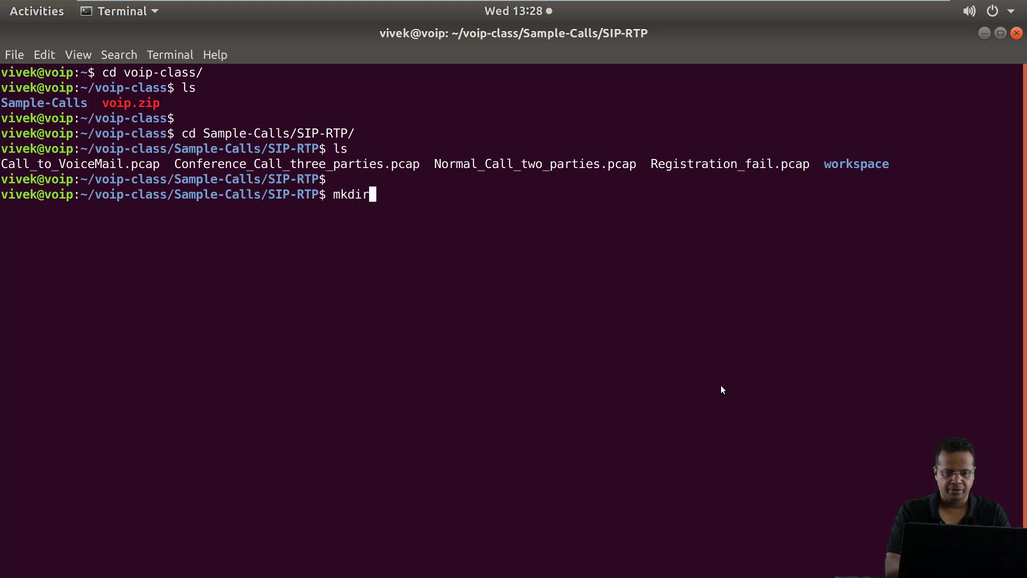
pyautogui.press('BackSpace')
pyautogui.press('BackSpace')
pyautogui.press('BackSpace')
pyautogui.press('BackSpace')
pyautogui.press('BackSpace')
pyautogui.press('BackSpace')
pyautogui.write('cd w')
pyautogui.press('Tab')
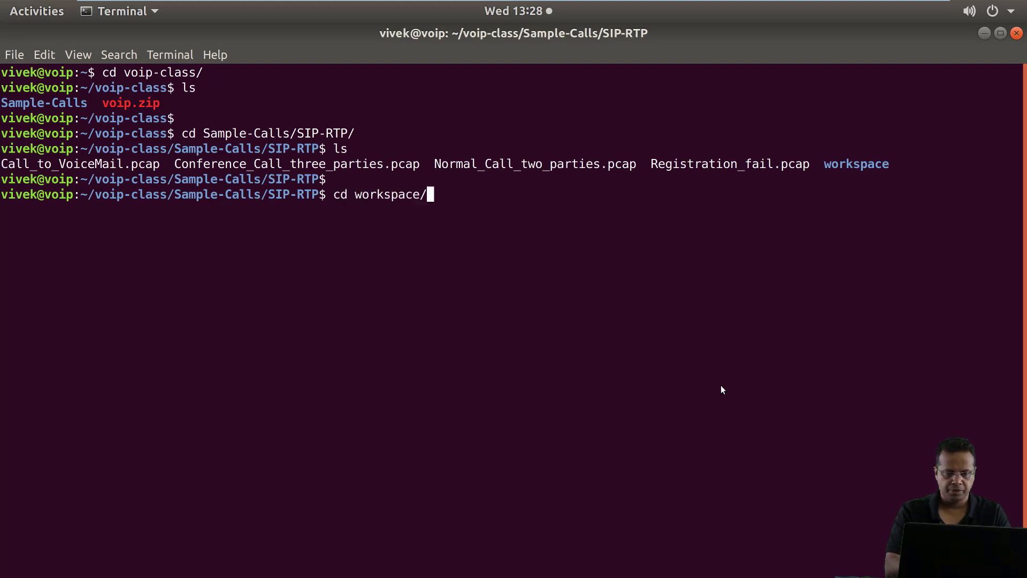
pyautogui.press('Return')
pyautogui.press('Return')
pyautogui.write('mkdir audactiy')
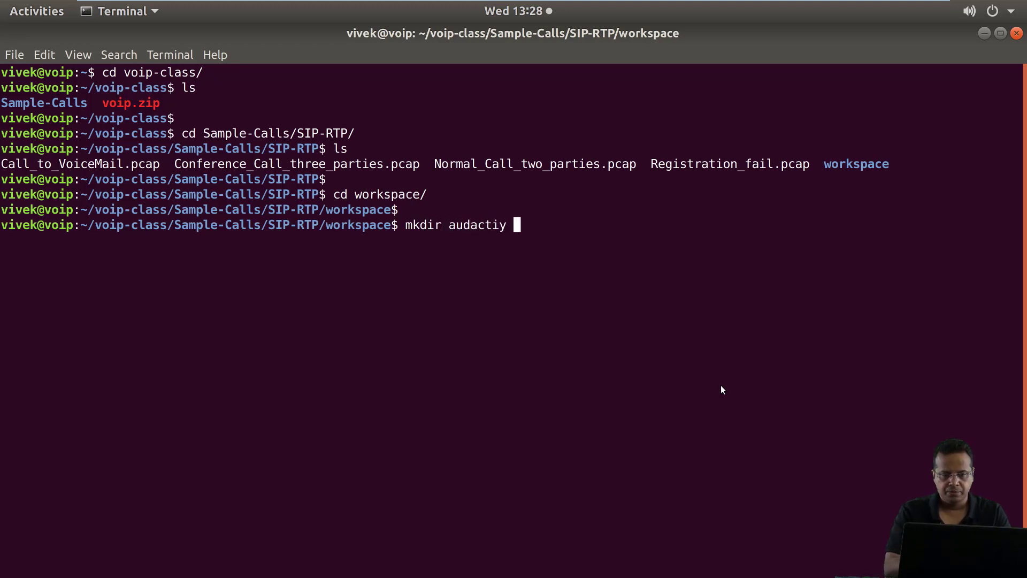
pyautogui.press('BackSpace')
pyautogui.press('BackSpace')
pyautogui.press('BackSpace')
pyautogui.write('ity')
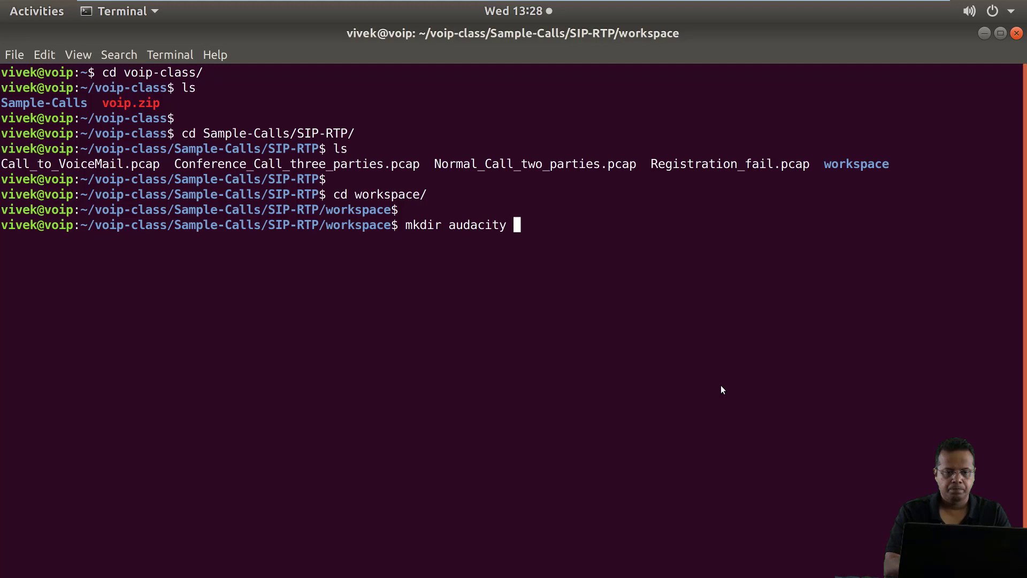
pyautogui.press('Return')
# Change into the new audacity folder
pyautogui.press('Return')
pyautogui.write('cd au')
pyautogui.press('Tab')
pyautogui.press('Return')
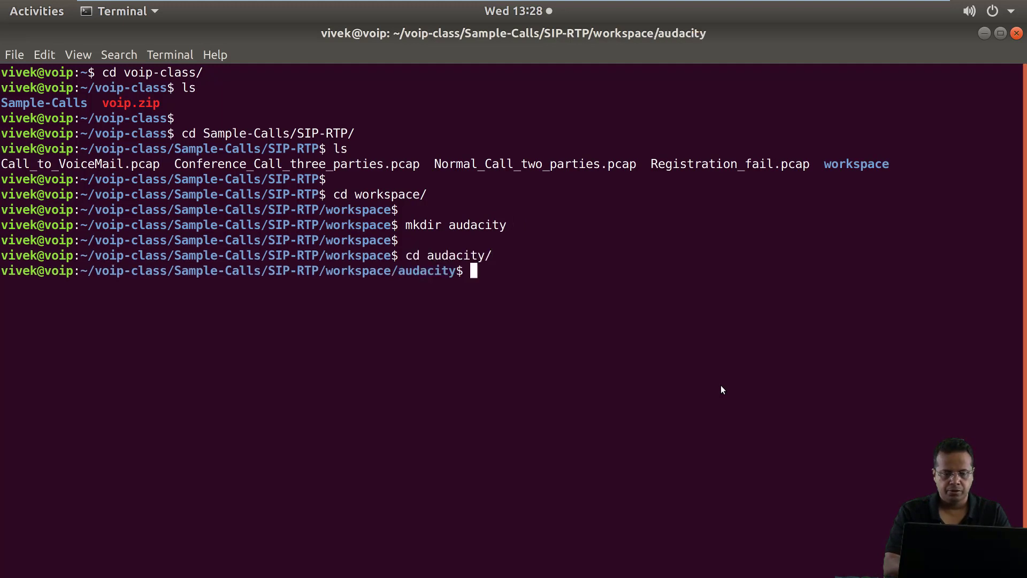
pyautogui.press('Return')
# Copy Conference_Call_three_parties.pcap from two levels up into the audacity folder
pyautogui.write('cp ../..')
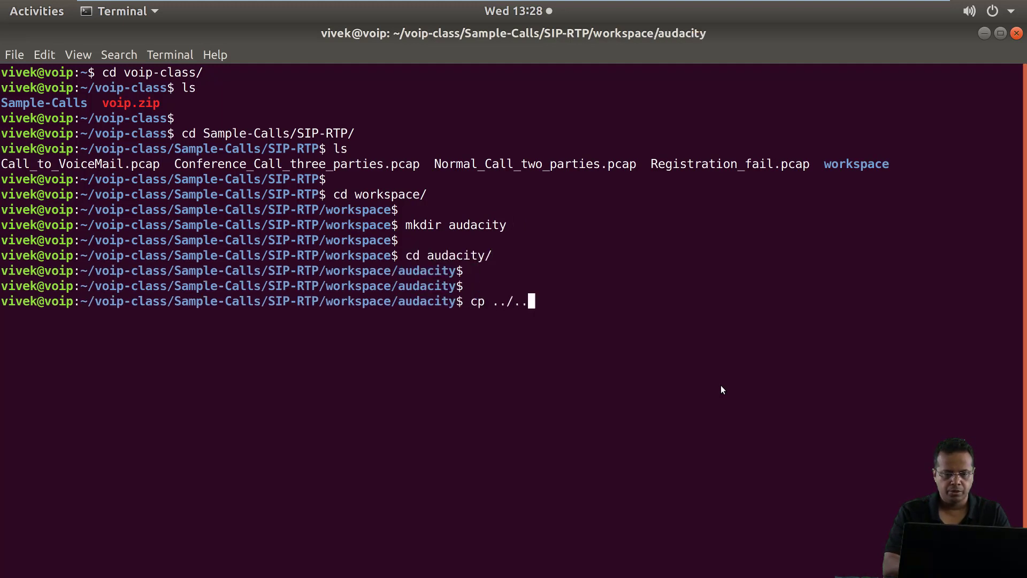
pyautogui.write('/Con')
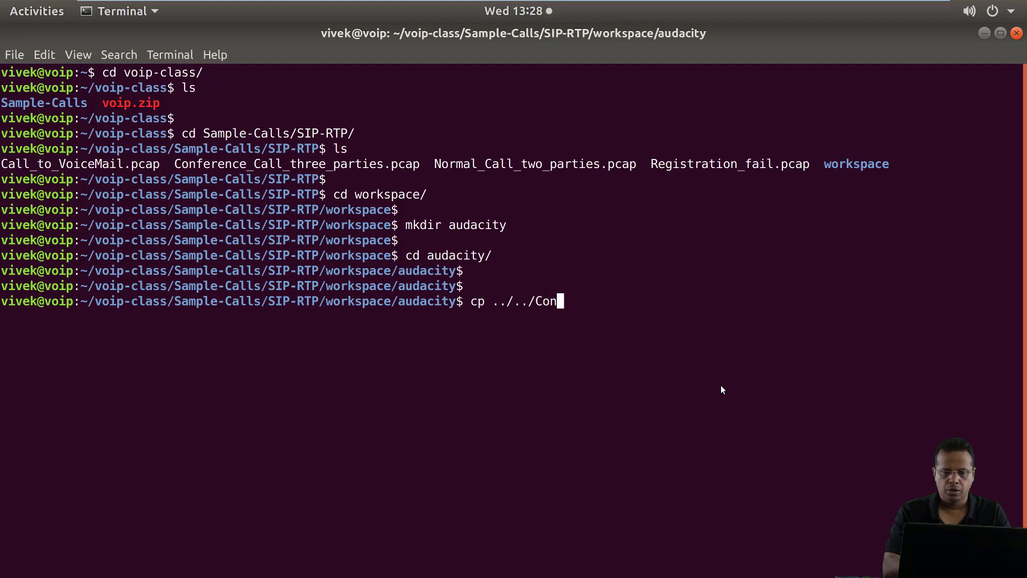
pyautogui.press('Tab')
pyautogui.write('.')
pyautogui.press('Return')
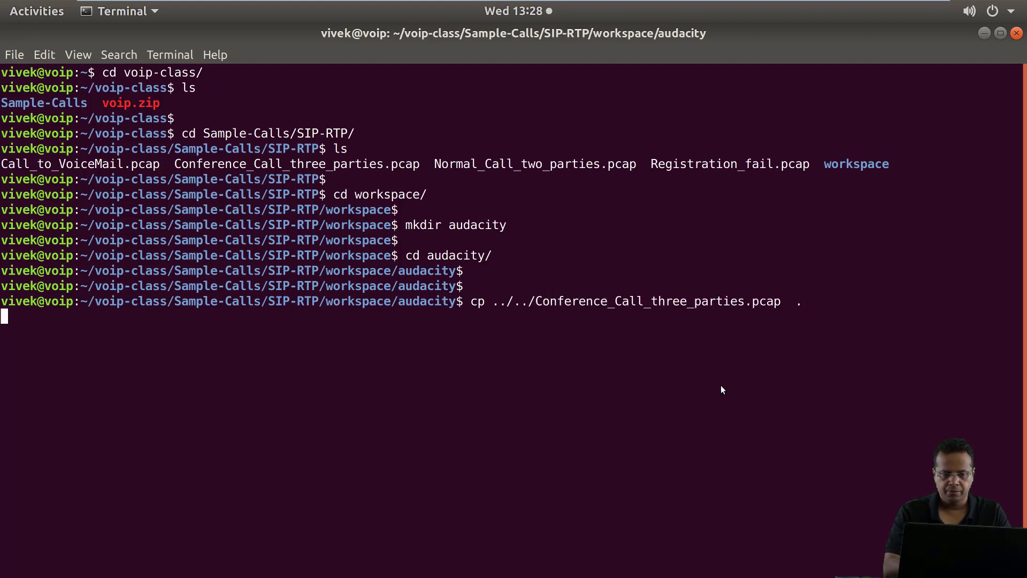
pyautogui.press('Return')
pyautogui.press('Return')
# Copy the pcap2wav script from the parent folder into the audacity folder
pyautogui.write('cp ../')
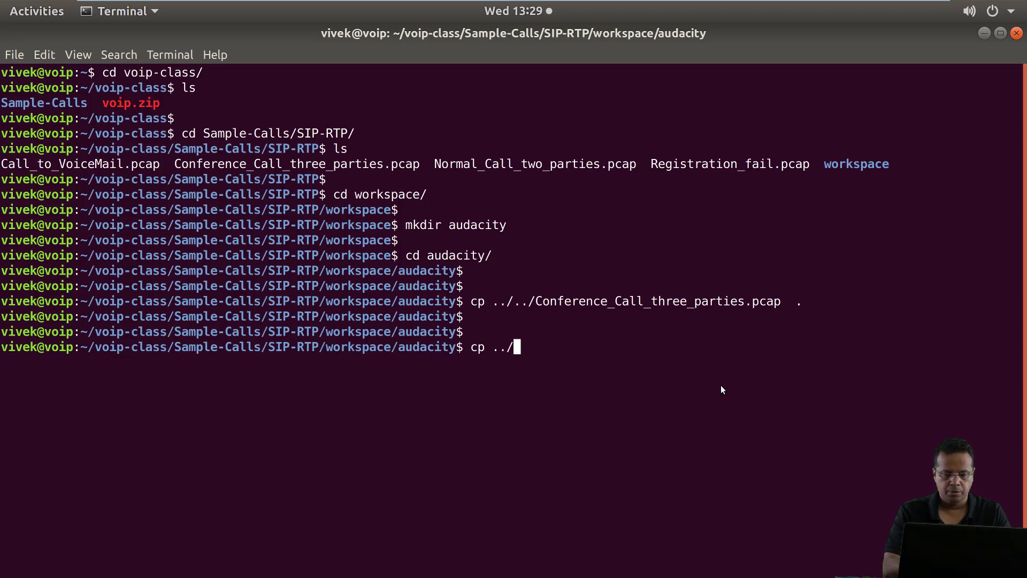
pyautogui.write('pcap')
pyautogui.press('Tab')
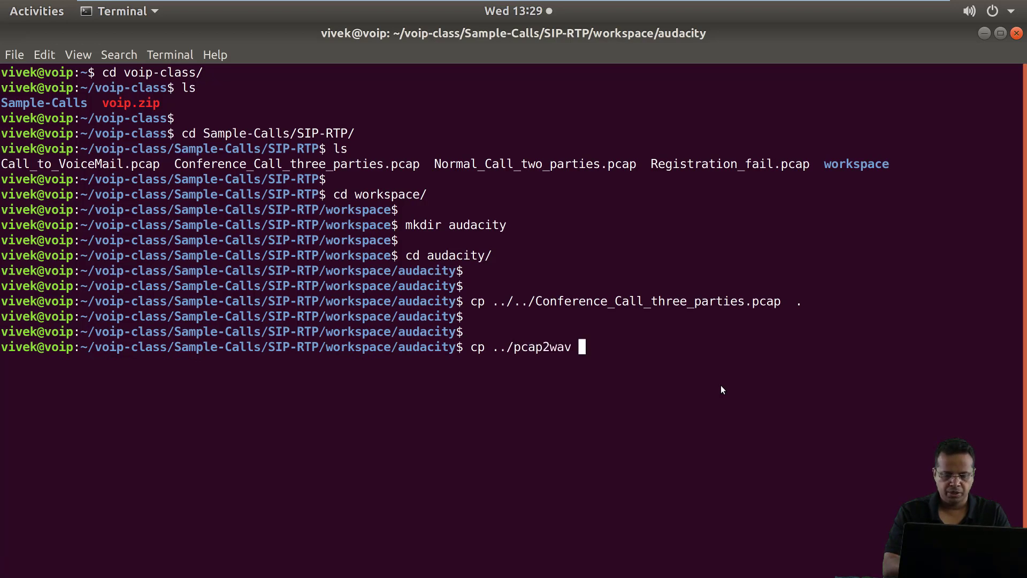
pyautogui.write('.')
pyautogui.press('Return')
pyautogui.press('Return')
pyautogui.press('Return')
pyautogui.press('Return')
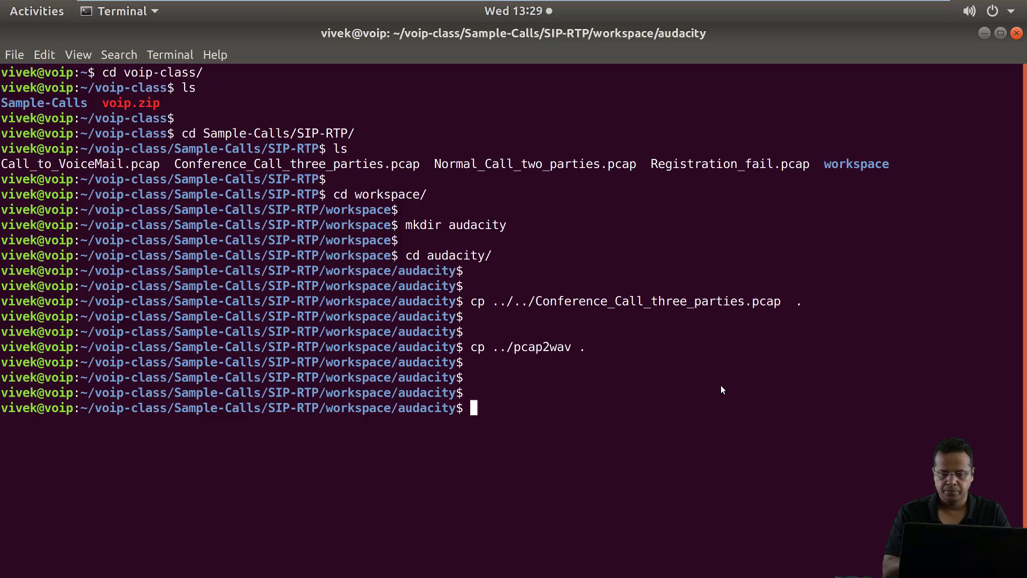
# Run ./pcap2wav on the conference pcap, then open a second terminal tab with smaller text
pyautogui.write('./')
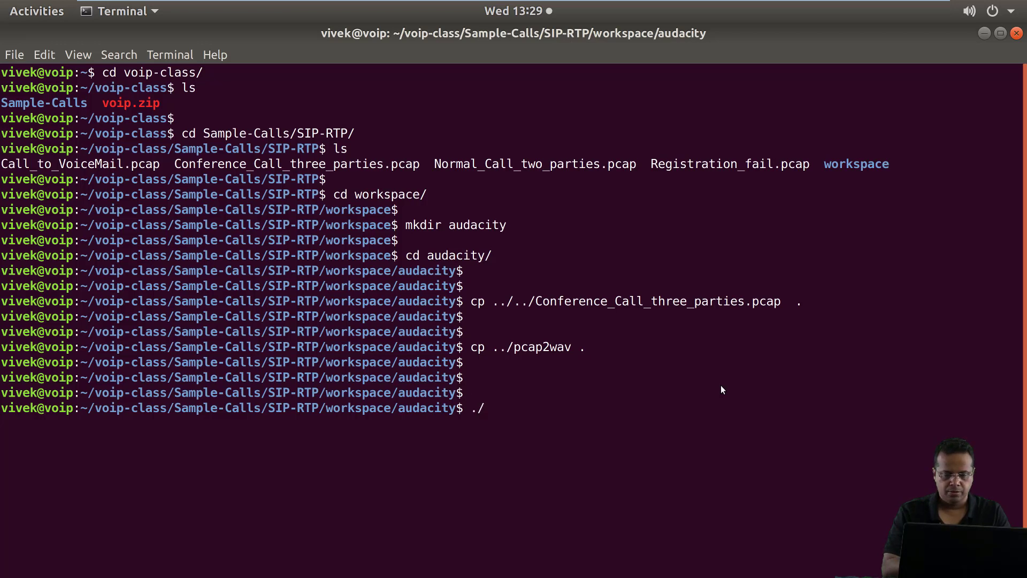
pyautogui.write('pc')
pyautogui.press('Tab')
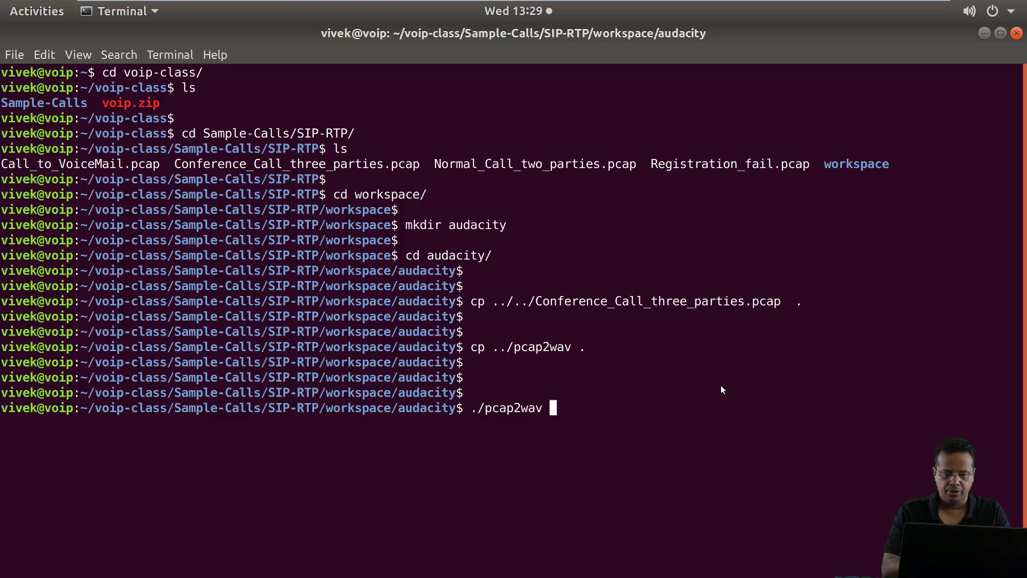
pyautogui.write('C')
pyautogui.press('Tab')
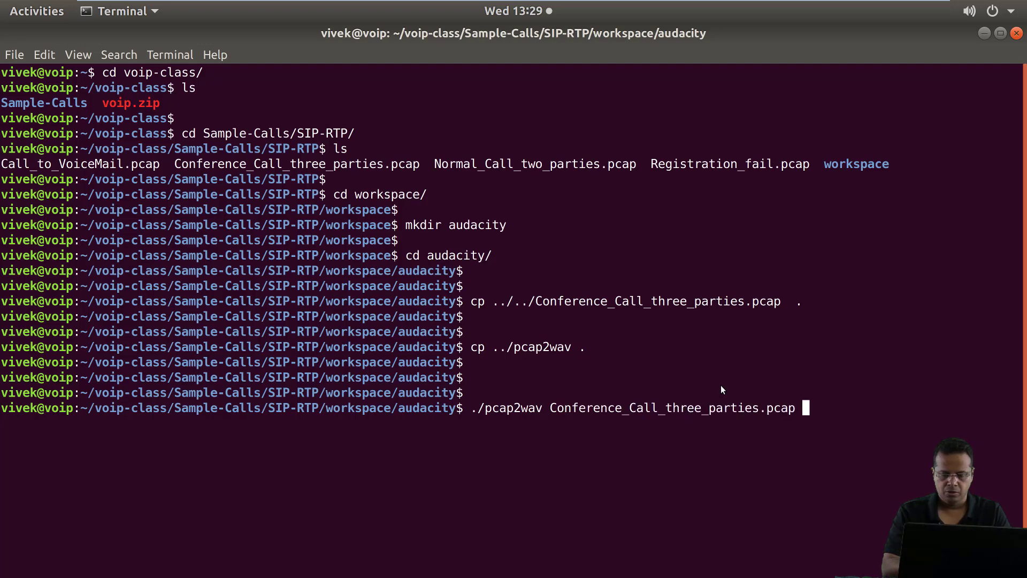
pyautogui.hotkey('ctrl', 'l')
pyautogui.press('Return')
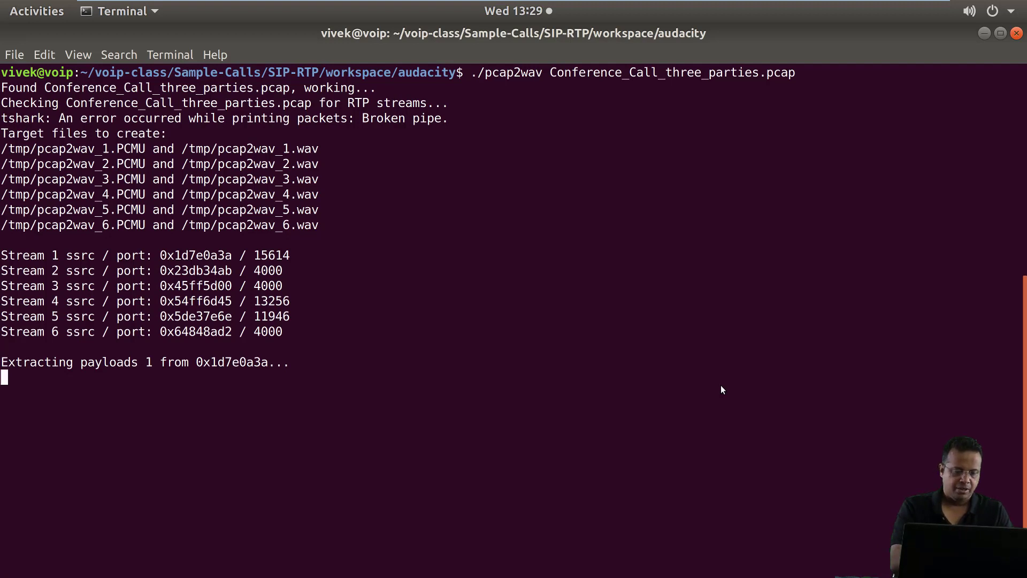
pyautogui.hotkey('ctrl', 'shift', 't')
pyautogui.hotkey('ctrl', '-')
pyautogui.hotkey('ctrl', '-')
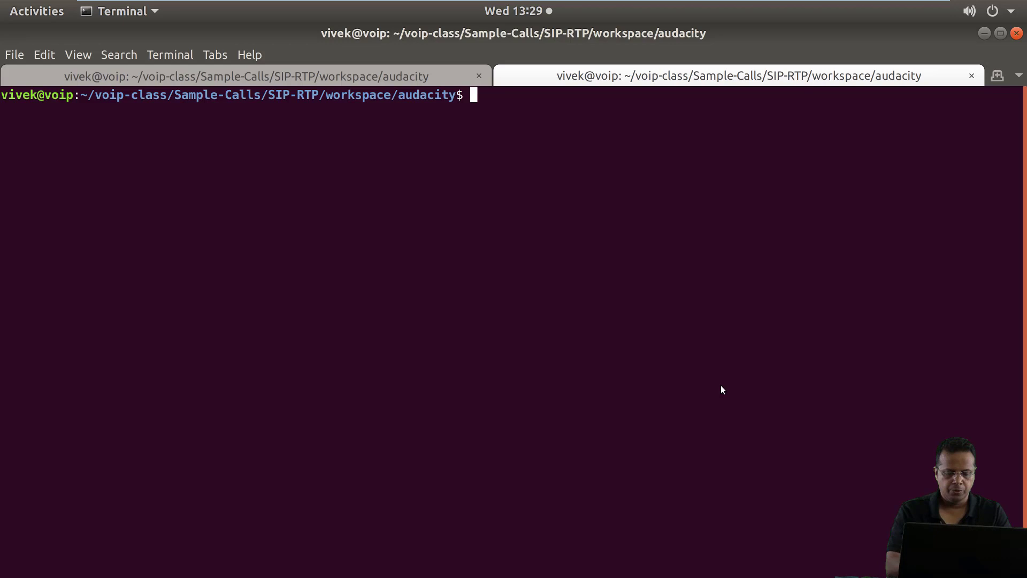
# Run sudo apt install audacity (already newest 2.2.1-1), then return to the pcap2wav tab
pyautogui.write('sudo apt insta')
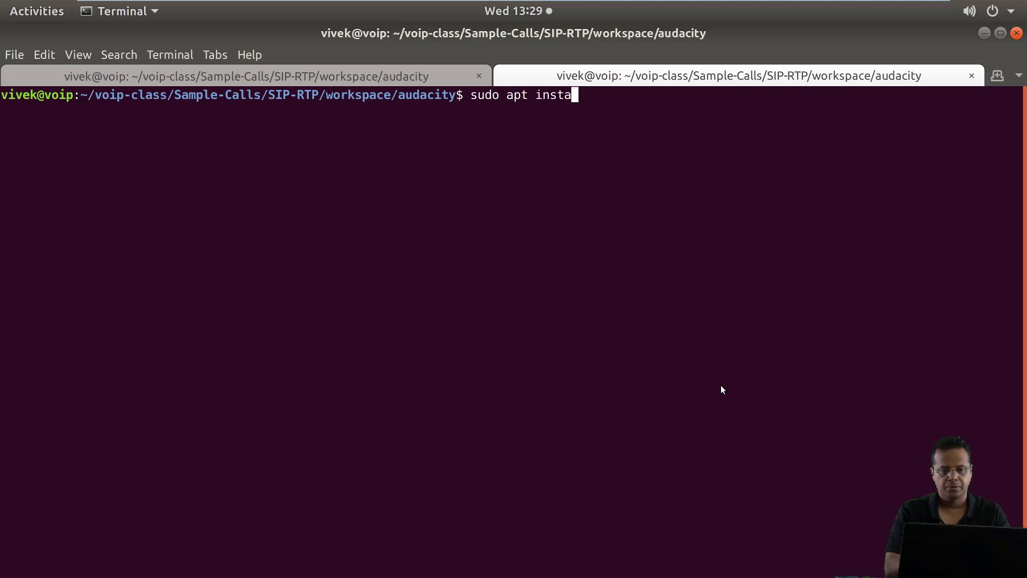
pyautogui.write('ll audacity')
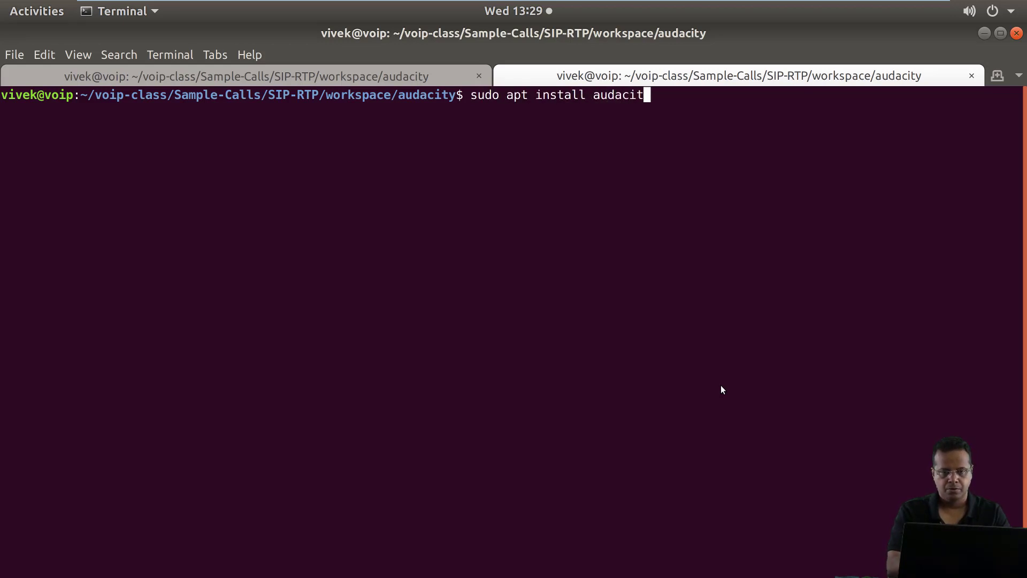
pyautogui.press('Return')
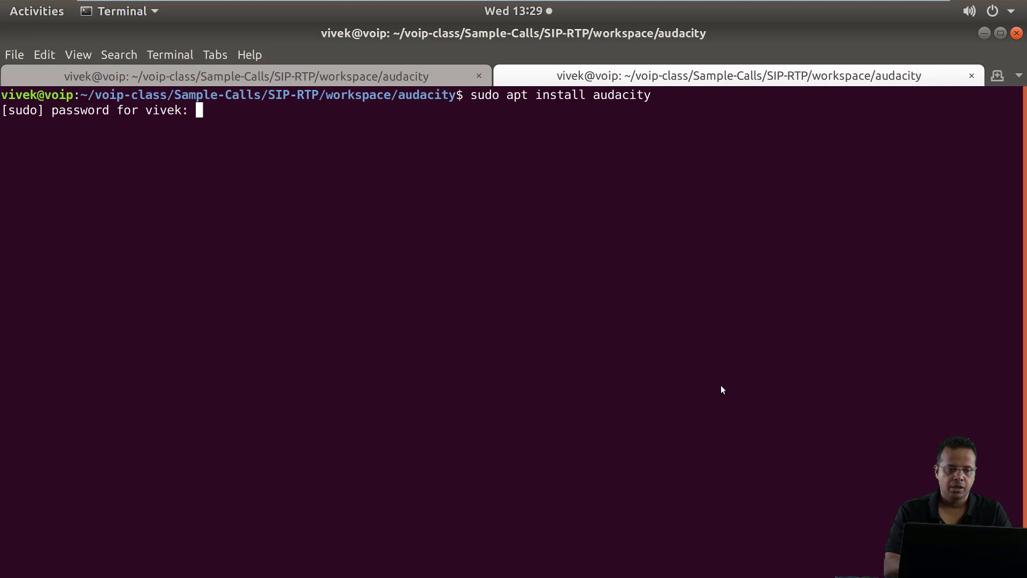
pyautogui.press('Return')
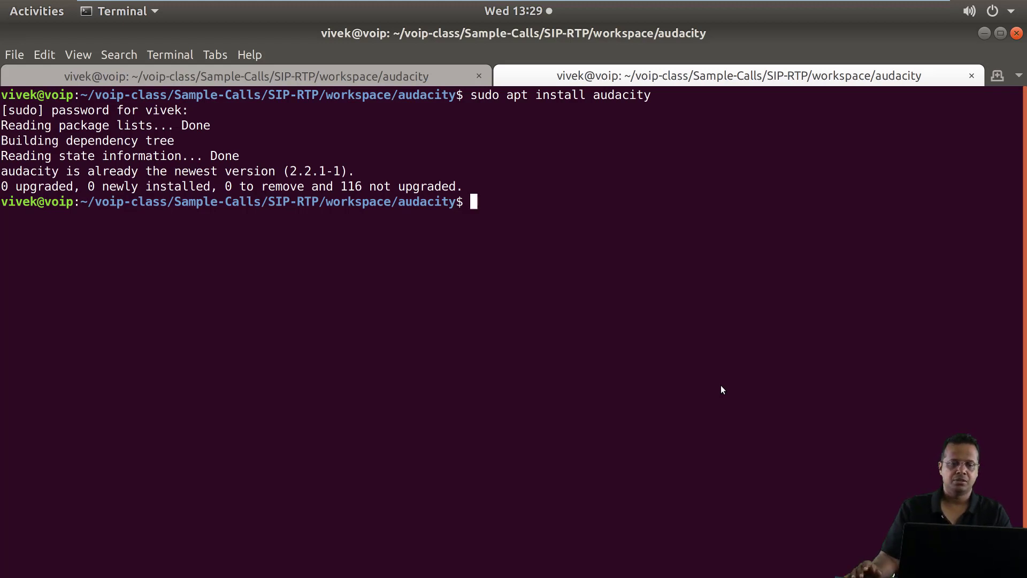
pyautogui.click(316, 75)
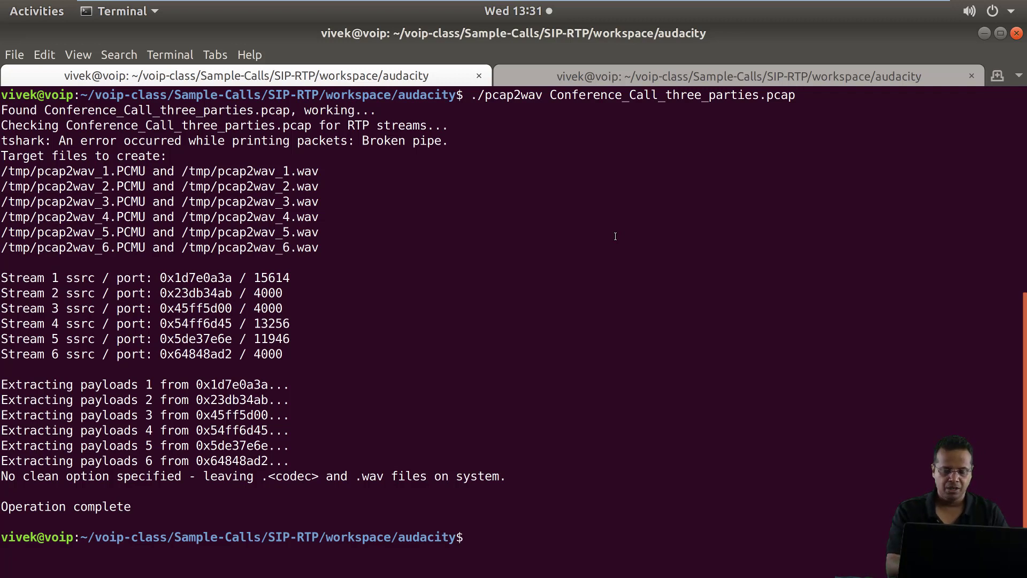
# List the workspace folder and review pcap2wav's /tmp output path
pyautogui.press('Return')
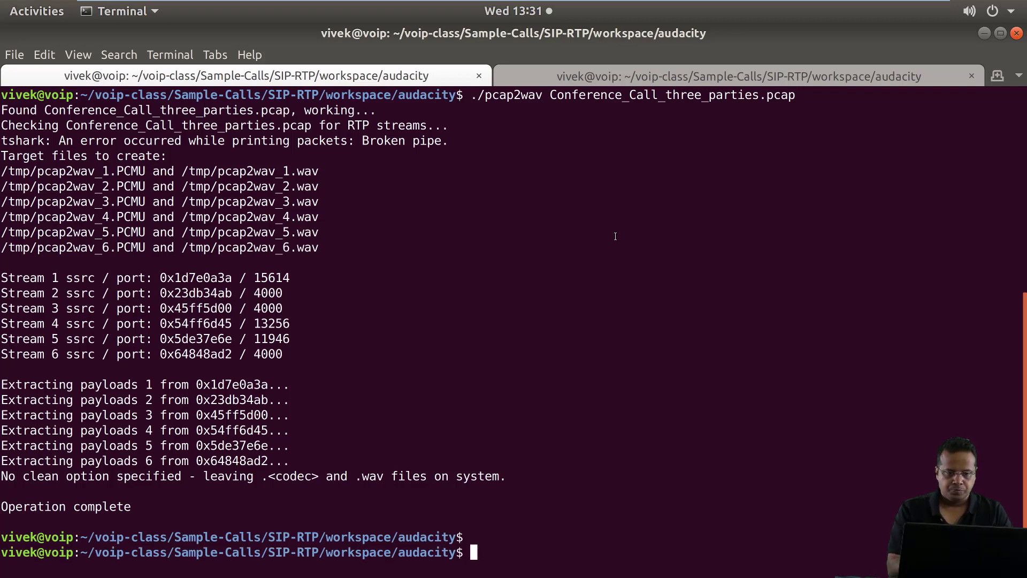
pyautogui.write('ls')
pyautogui.press('Return')
pyautogui.press('Return')
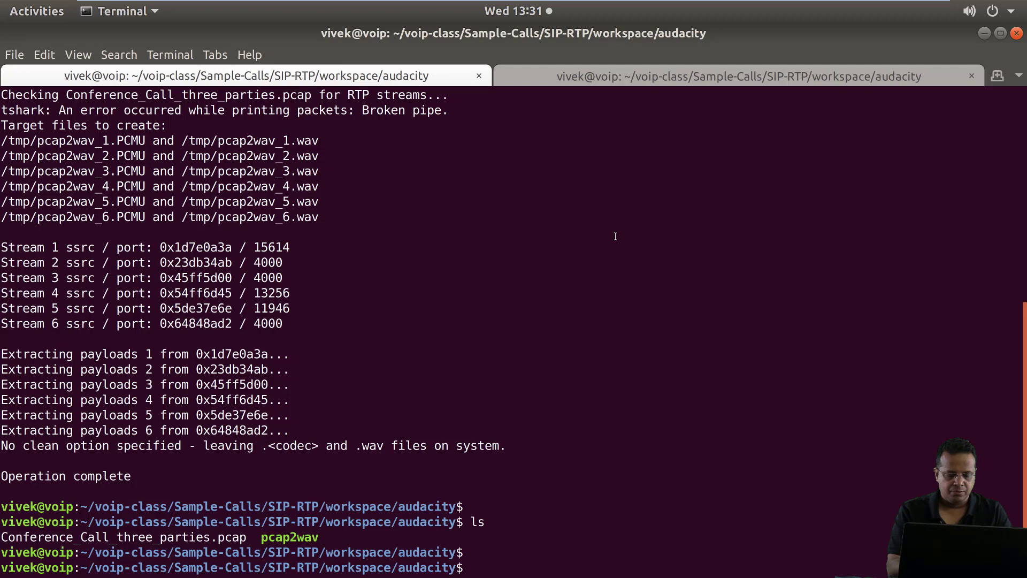
pyautogui.press('Return')
pyautogui.press('Return')
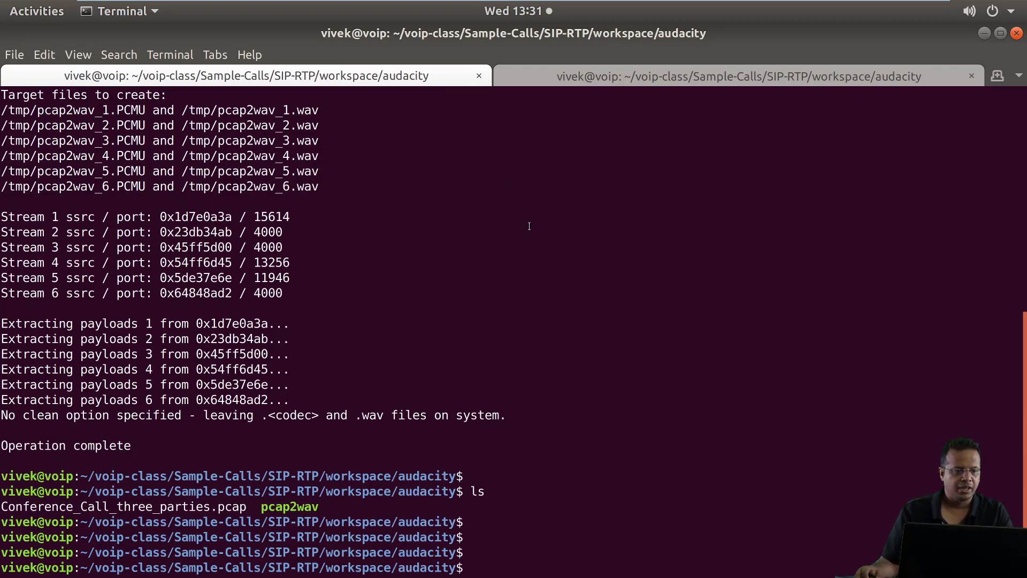
pyautogui.scroll(2, 529, 226)
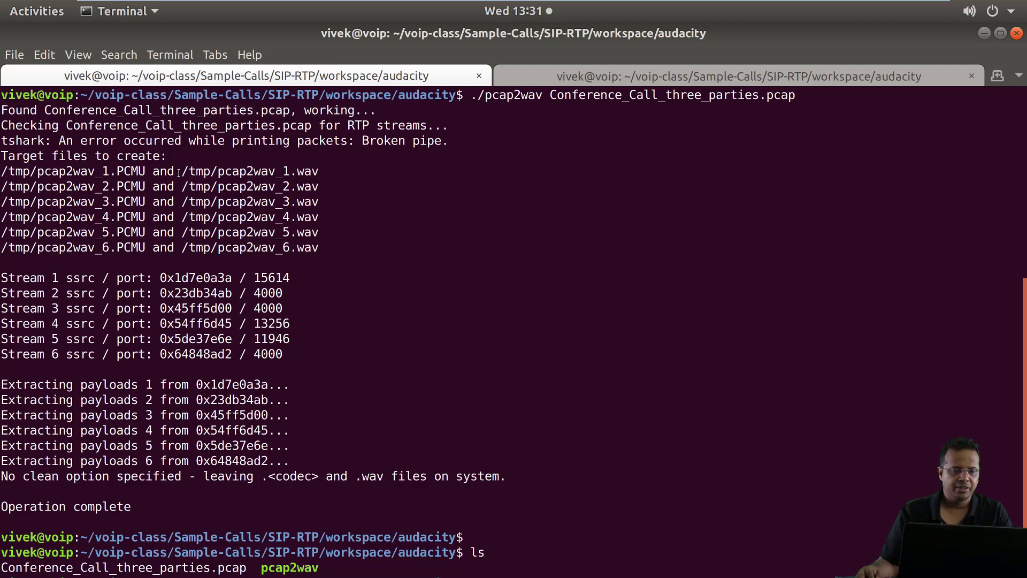
pyautogui.moveTo(179, 172); pyautogui.dragTo(339, 172)
pyautogui.click(475, 222)
pyautogui.scroll(-2, 474, 224)
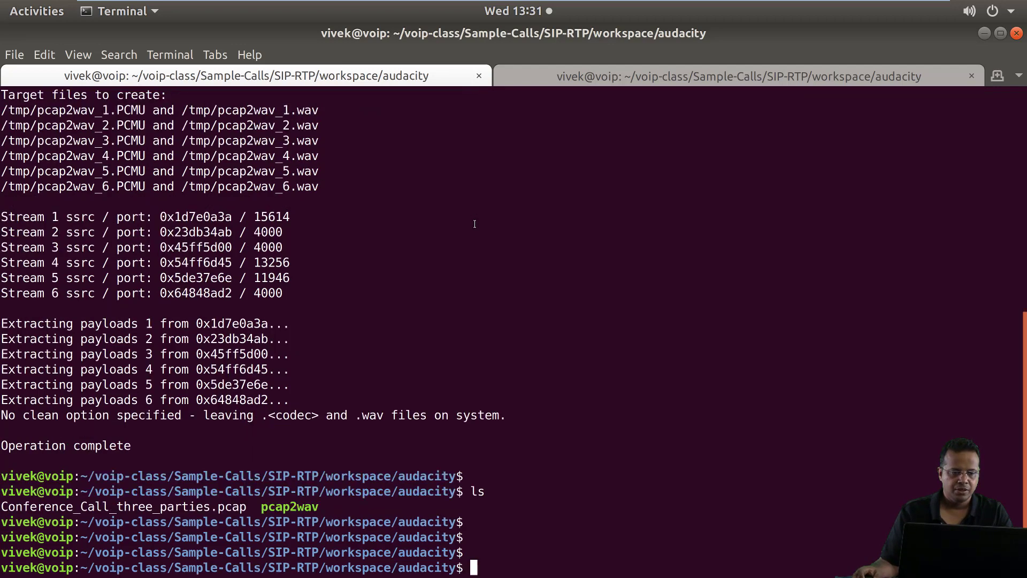
# Copy /tmp/pcap2wav*.wav into the audacity folder and list it to confirm six files
pyautogui.write('cp /t')
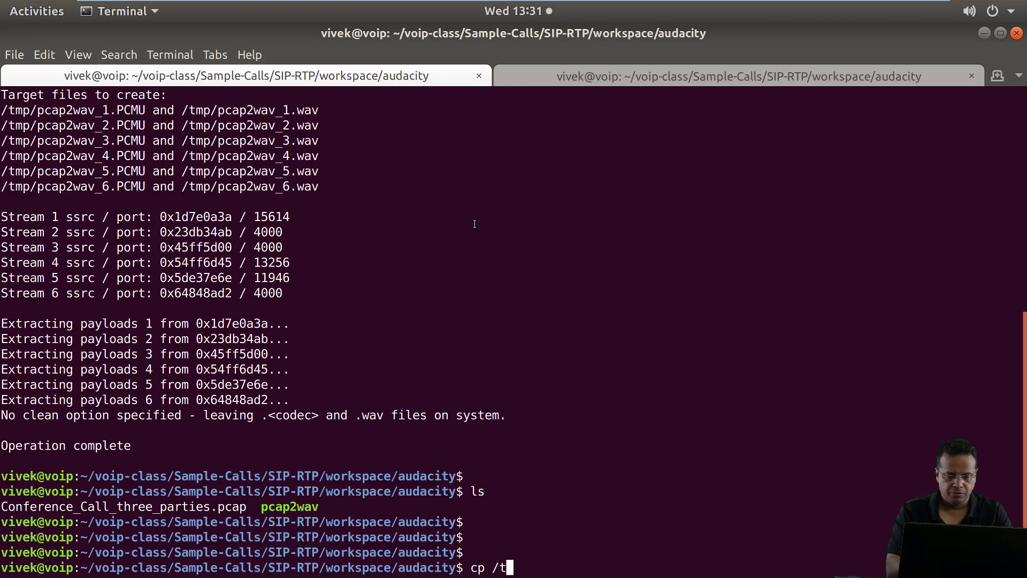
pyautogui.write('mp/')
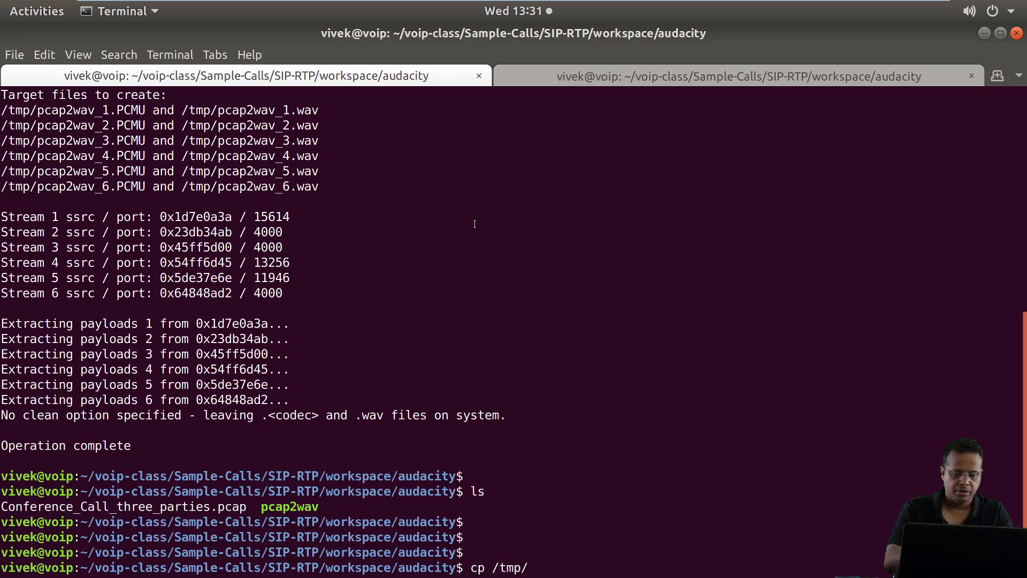
pyautogui.write('pcap2wav')
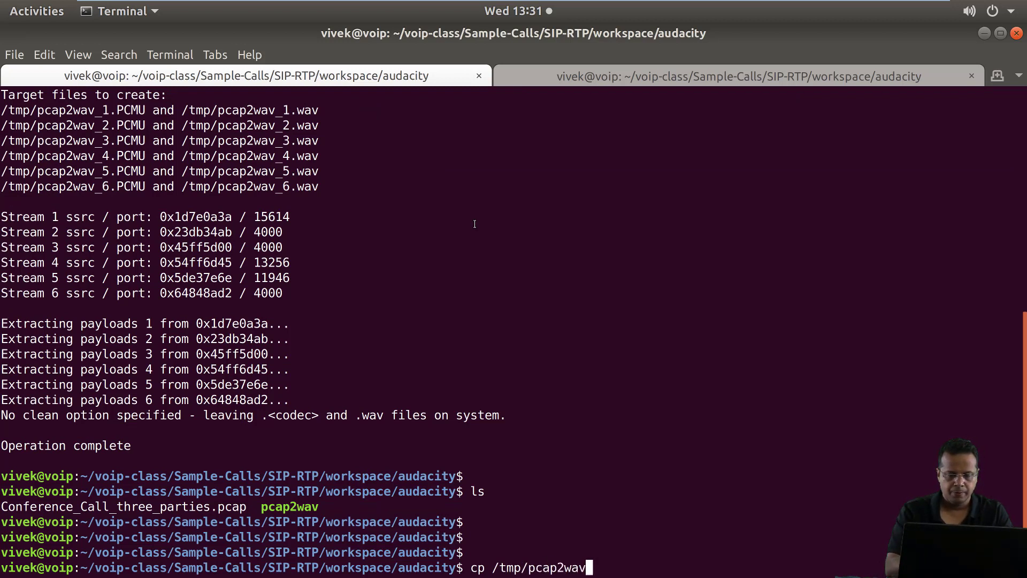
pyautogui.write('*')
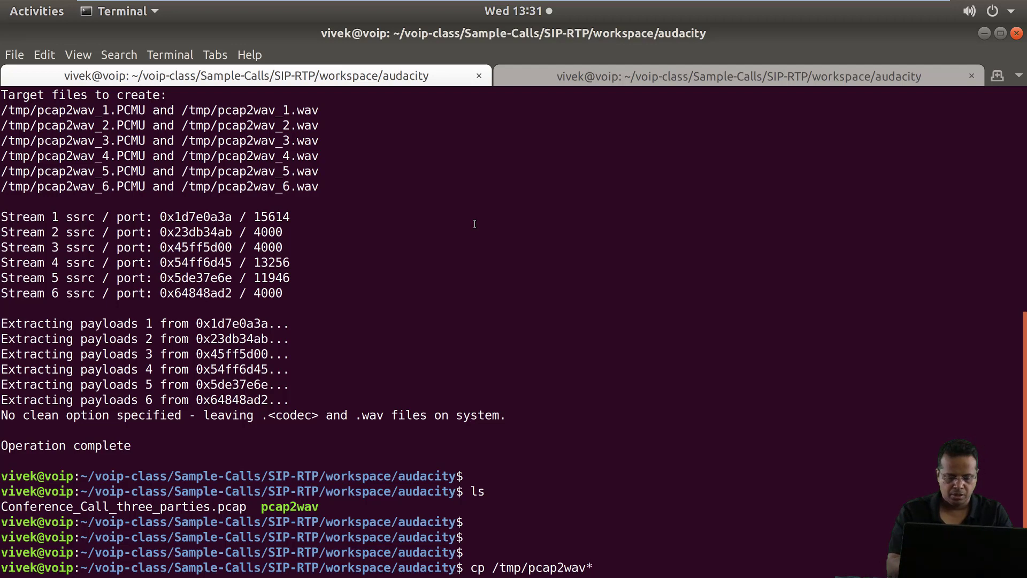
pyautogui.write('.wav ')
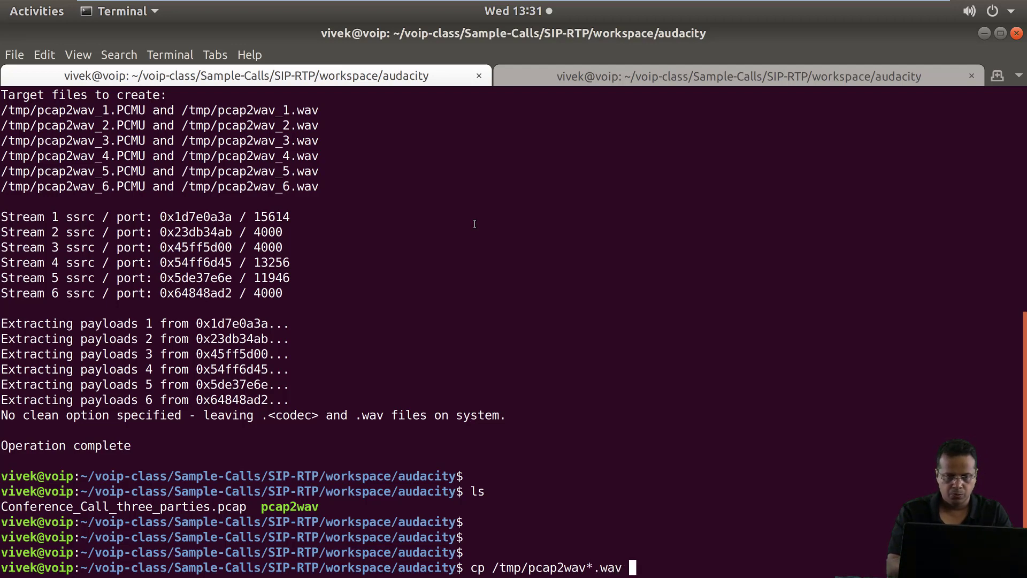
pyautogui.write('.')
pyautogui.press('Return')
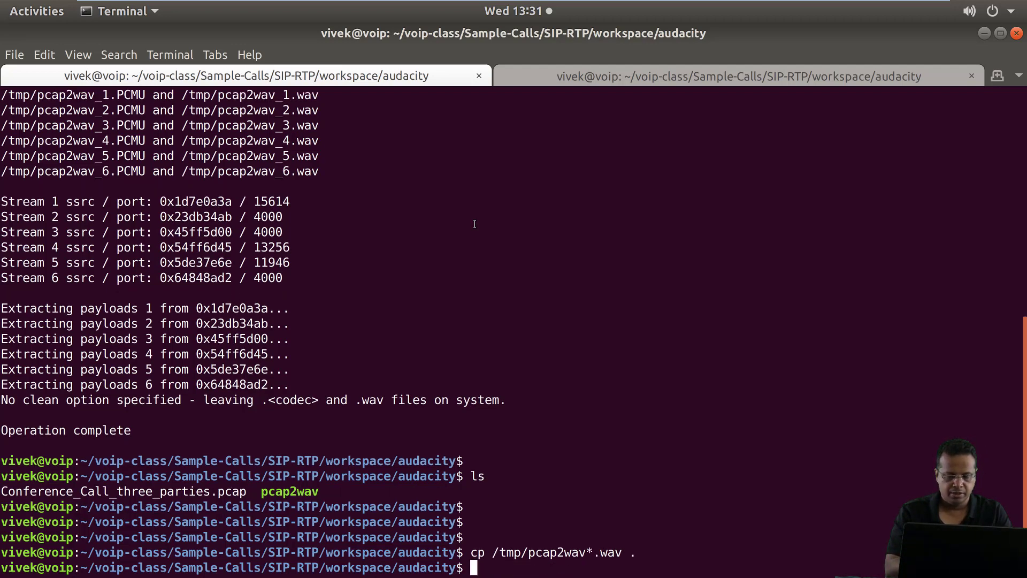
pyautogui.write('ls')
pyautogui.press('Return')
pyautogui.press('Return')
pyautogui.press('Return')
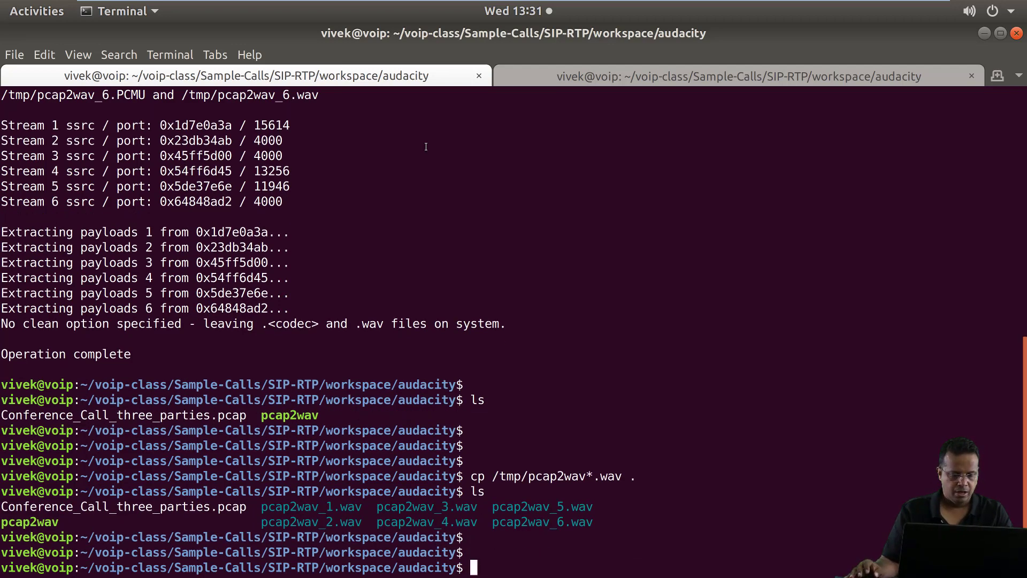
# Open the Activities overview
pyautogui.press('super')
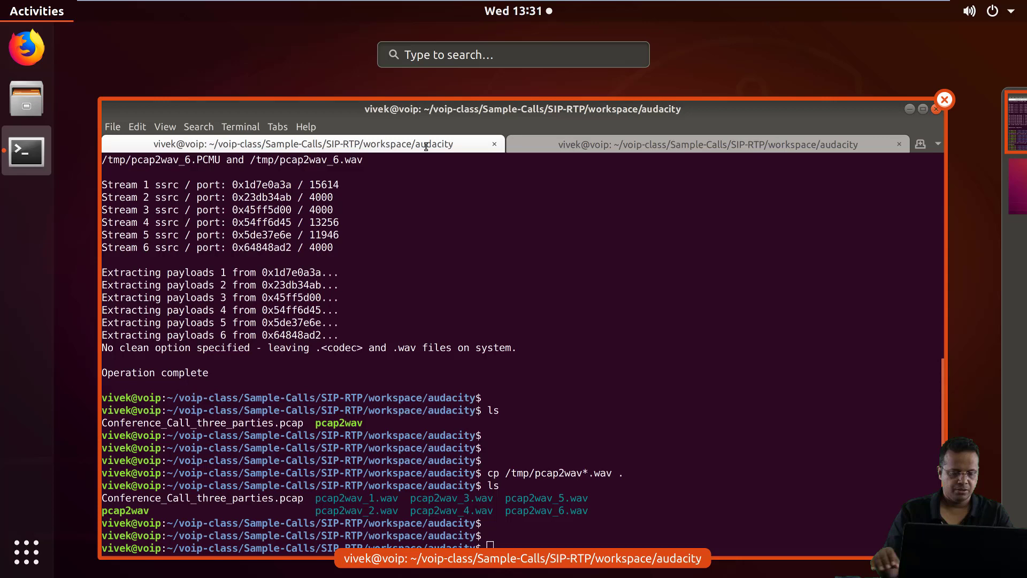
pyautogui.press('super')
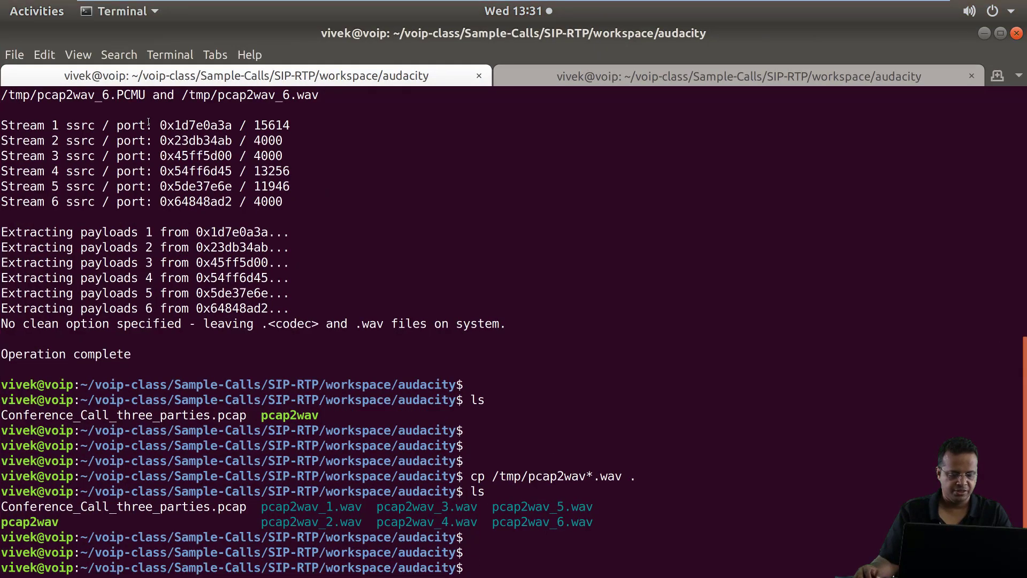
pyautogui.press('super')
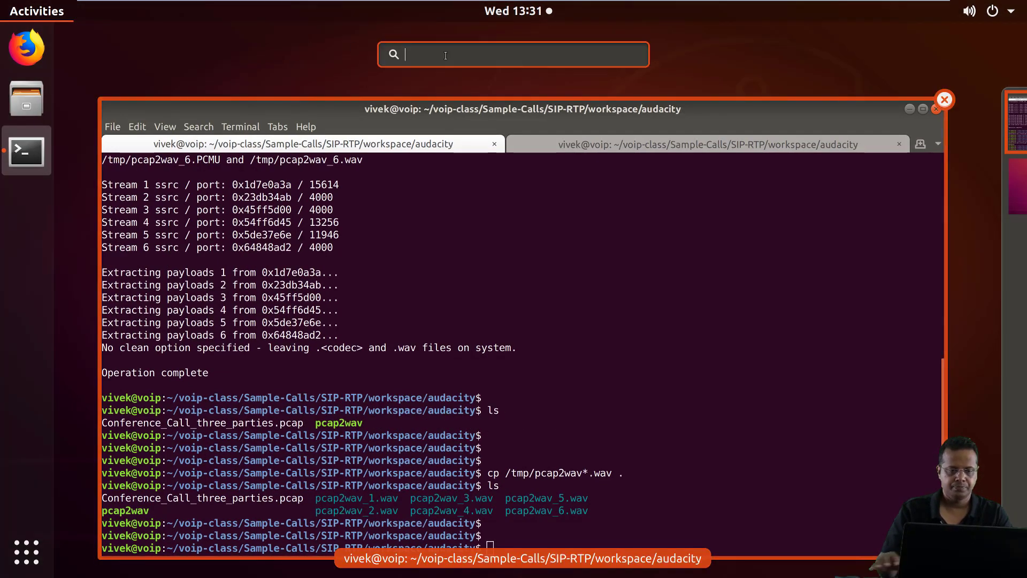
# Search Activities for 'auda' and launch Audacity
pyautogui.write('a')
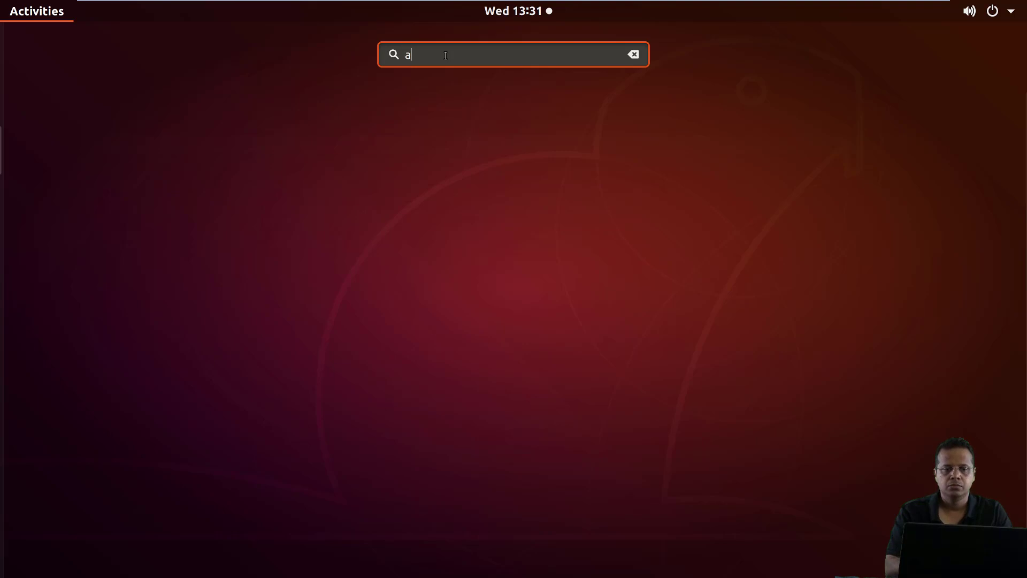
pyautogui.write('uda')
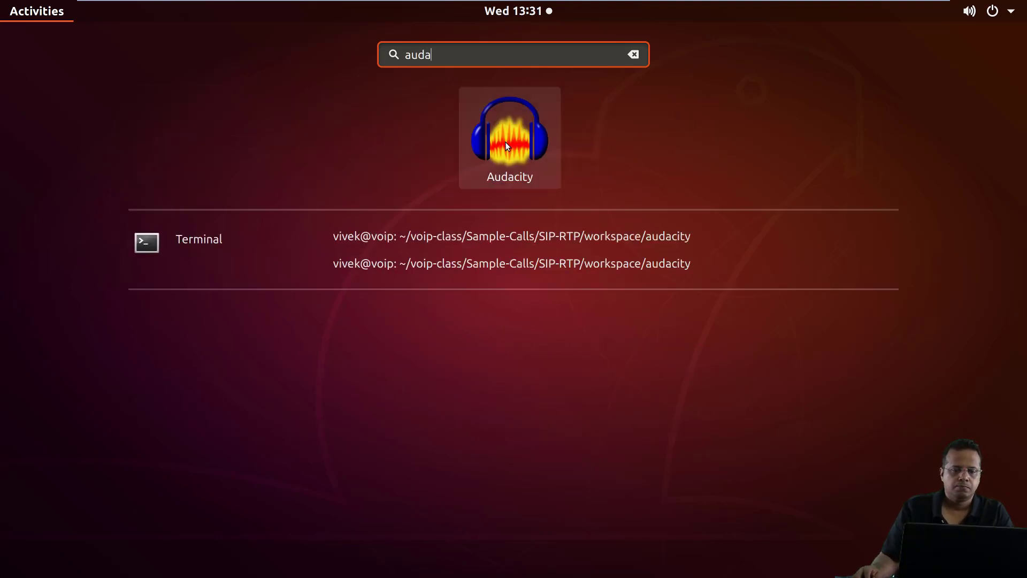
pyautogui.click(505, 143)
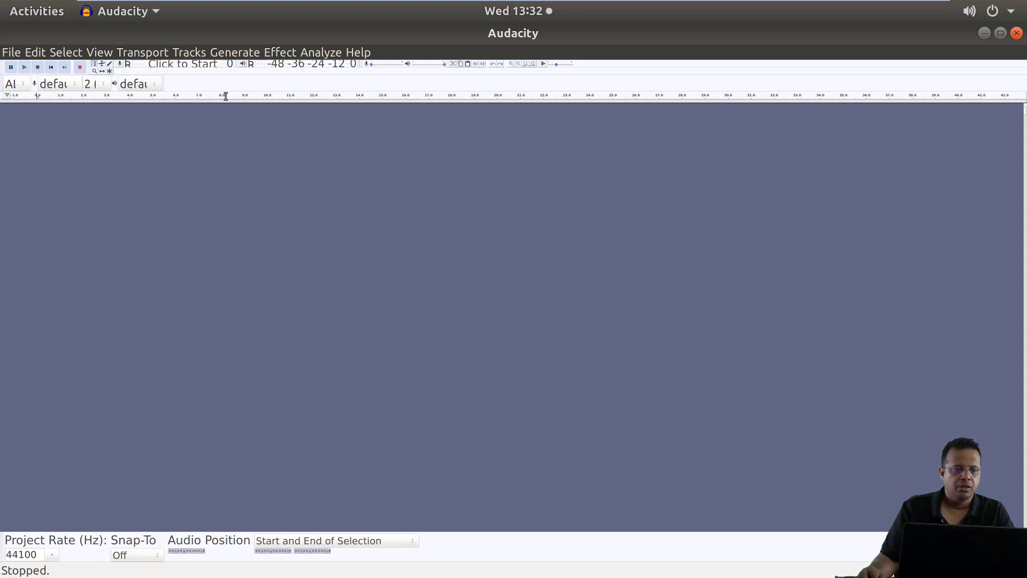
# Import pcap2wav_1.wav through pcap2wav_6.wav from SIP-RTP/workspace/audacity as audio tracks
pyautogui.click(11, 51)
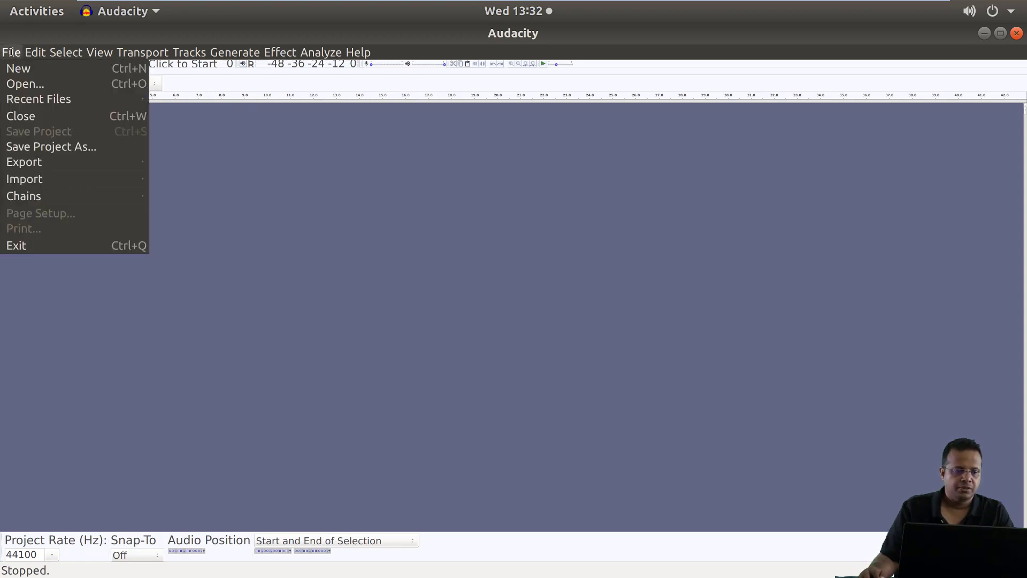
pyautogui.moveTo(65, 184)
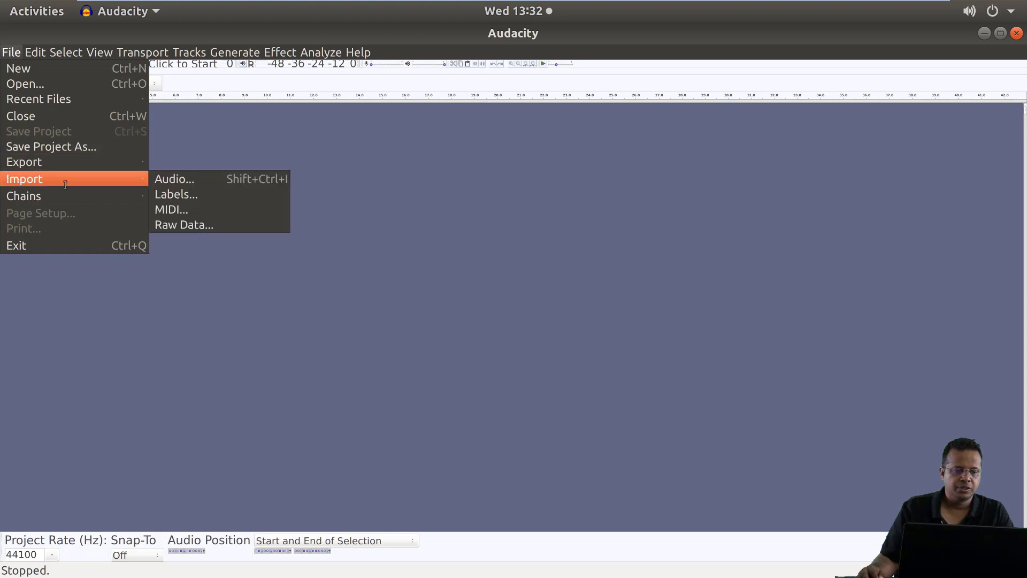
pyautogui.click(194, 180)
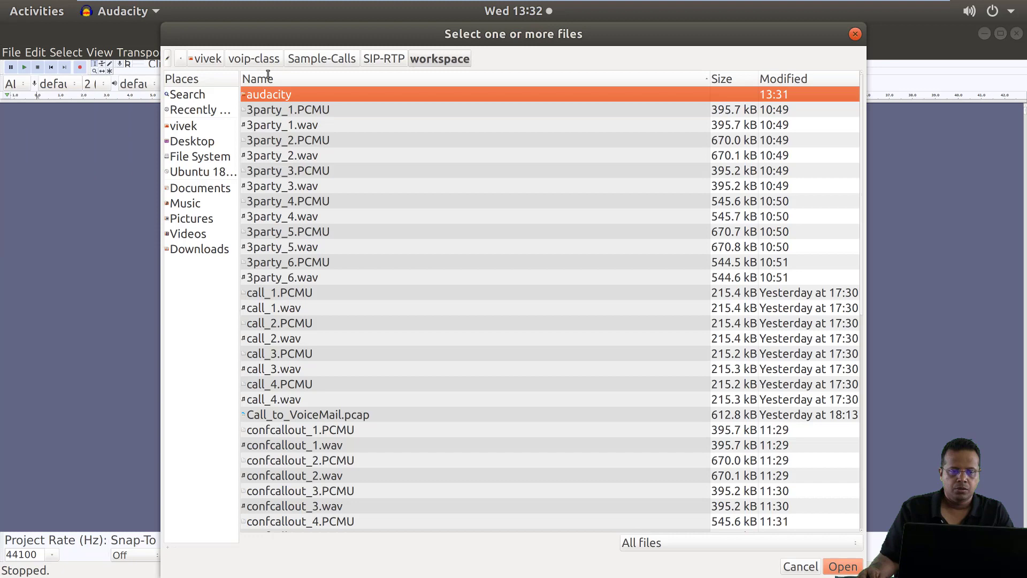
pyautogui.click(377, 58)
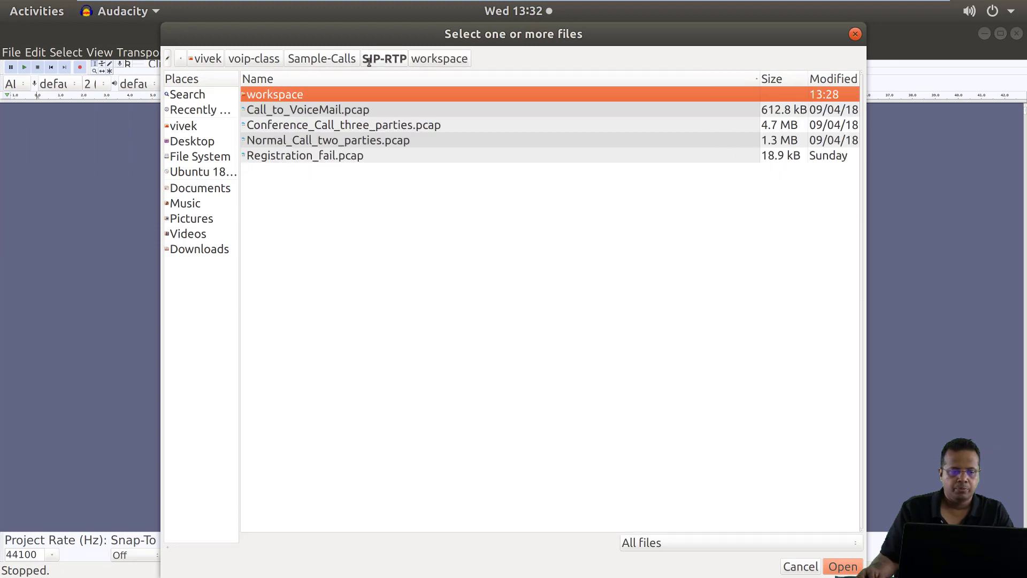
pyautogui.doubleClick(284, 94)
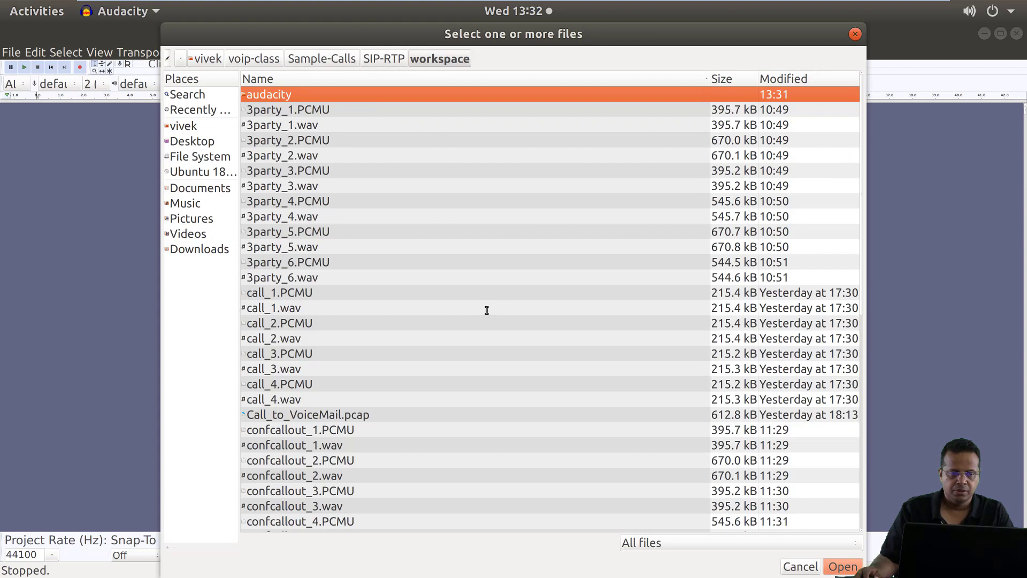
pyautogui.doubleClick(273, 94)
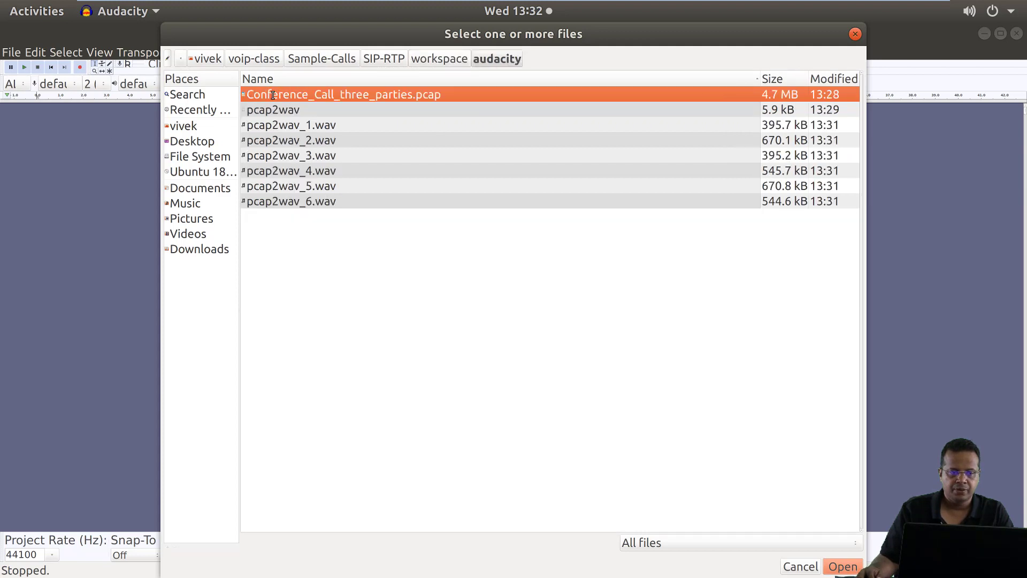
pyautogui.click(323, 127)
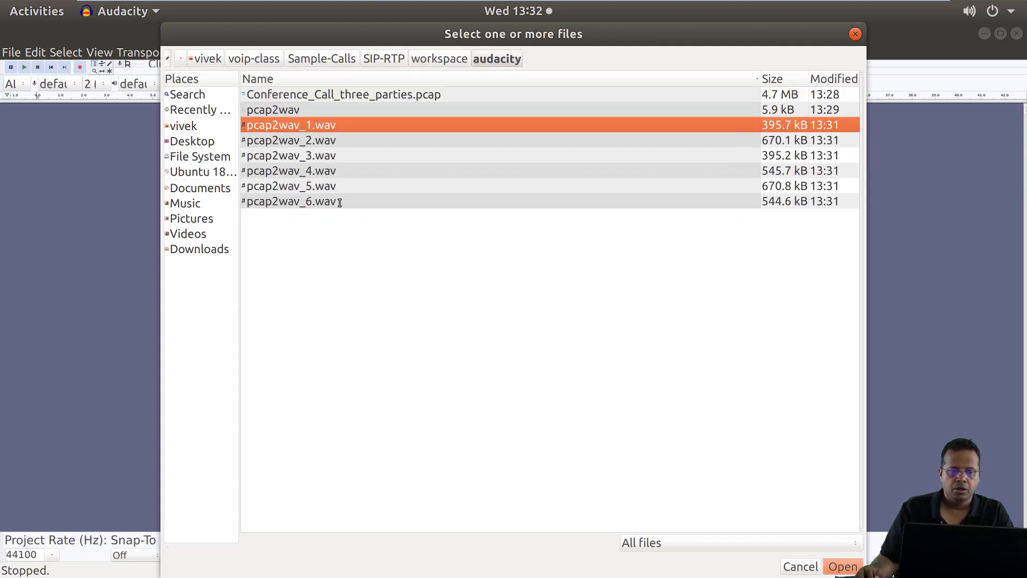
pyautogui.keyDown('shift'); pyautogui.click(340, 204); pyautogui.keyUp('shift')
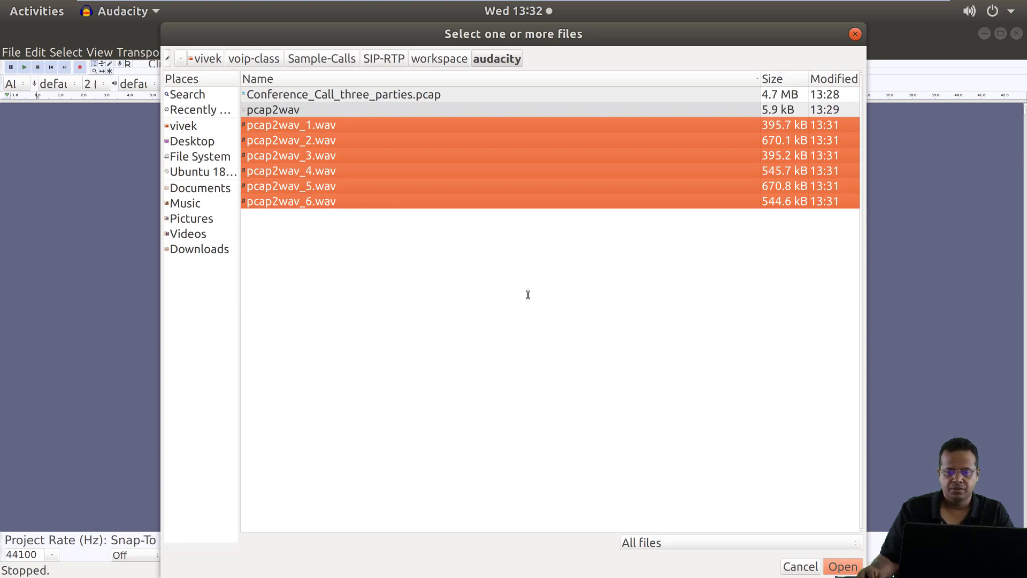
pyautogui.click(843, 566)
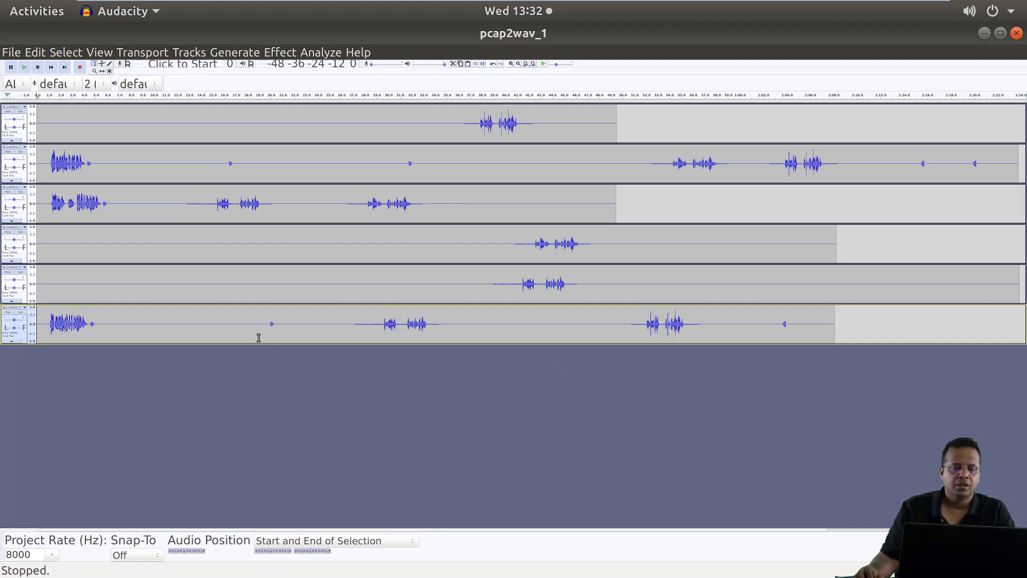
# Play back the six imported tracks, then stop playback
pyautogui.click(25, 68)
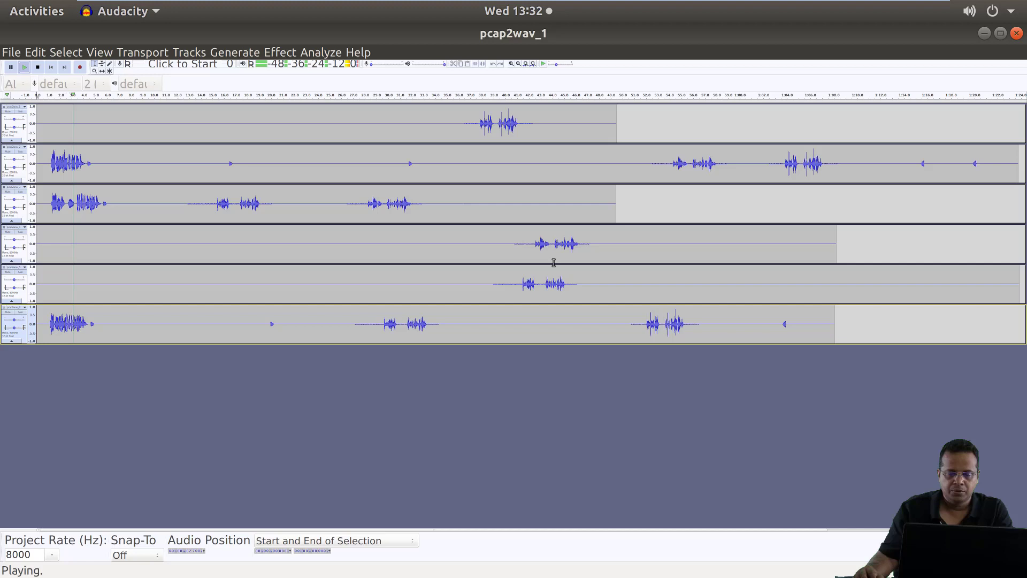
pyautogui.press('space')
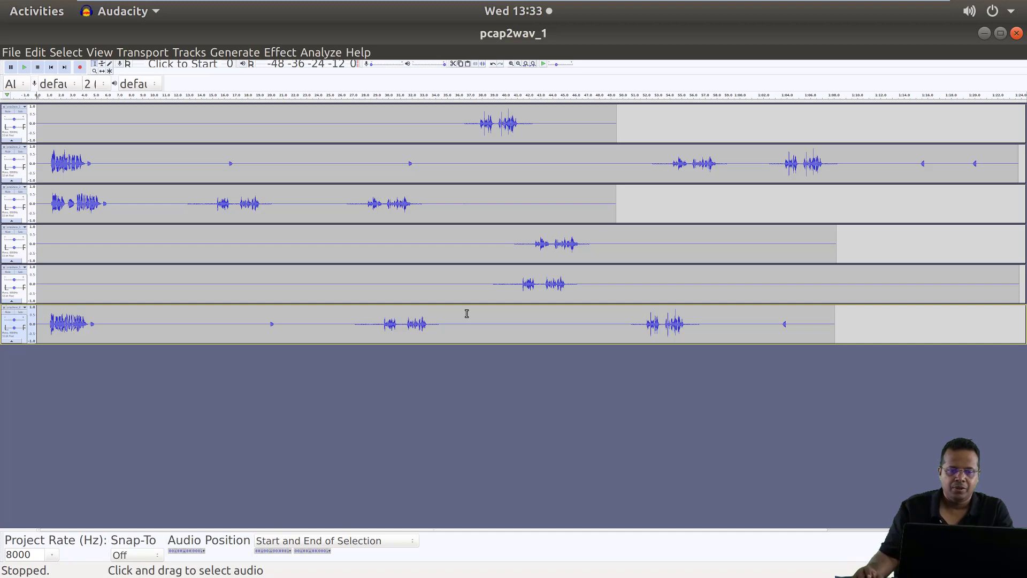
# Close Audacity without saving and relaunch it from the Activities search for 'auda'
pyautogui.click(1017, 33)
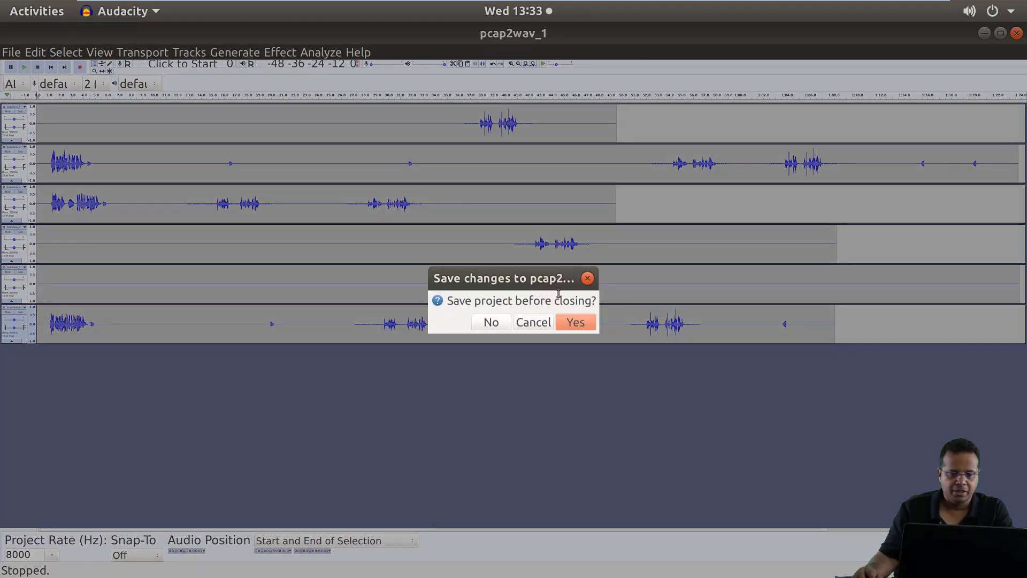
pyautogui.click(491, 322)
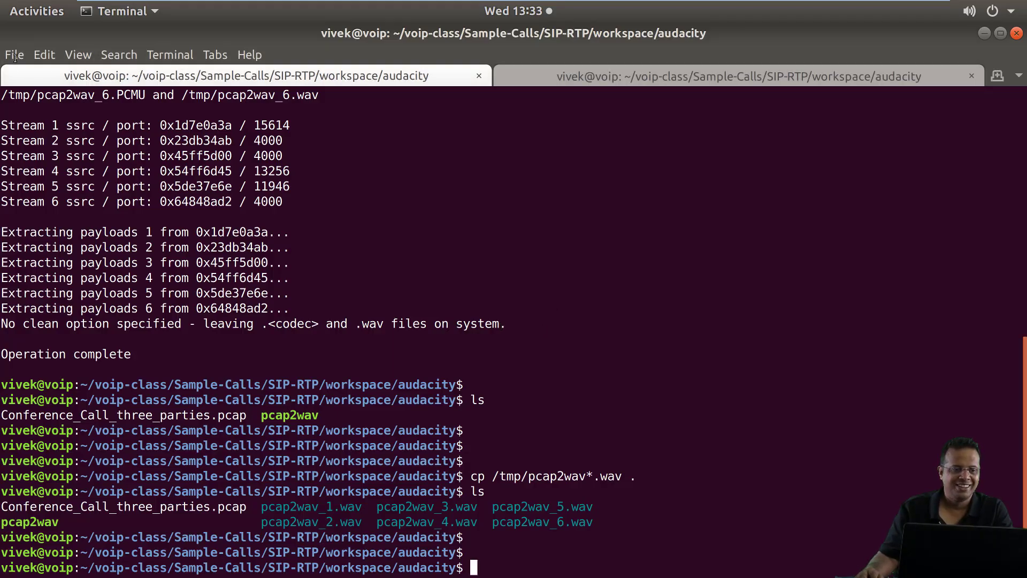
pyautogui.press('super')
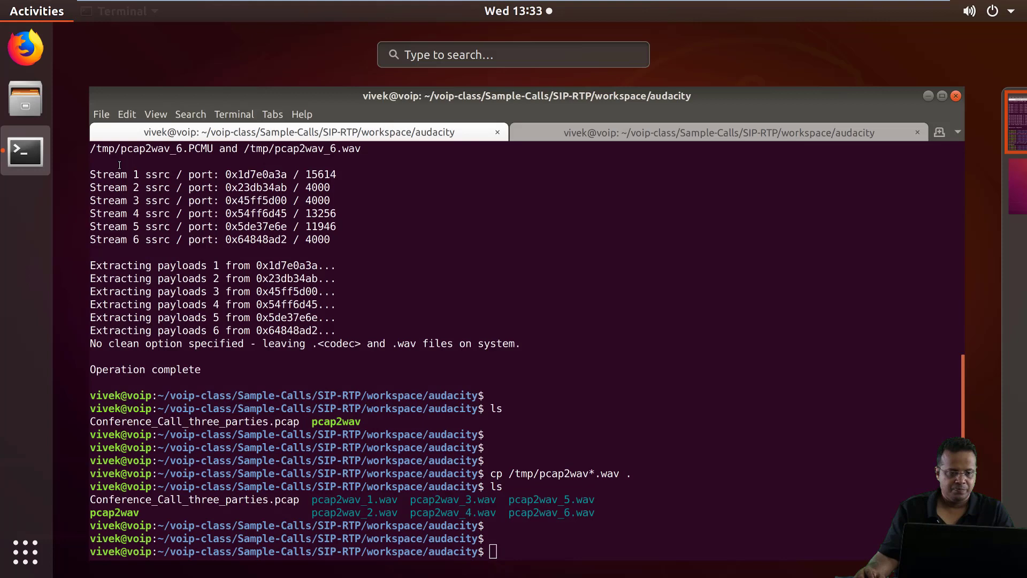
pyautogui.click(438, 54)
pyautogui.write('auda')
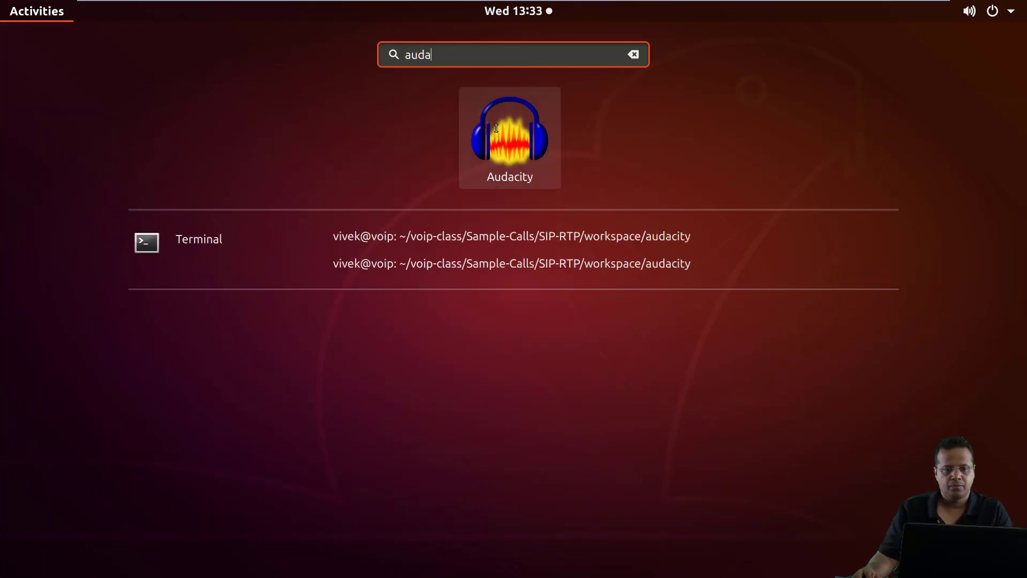
pyautogui.press('Return')
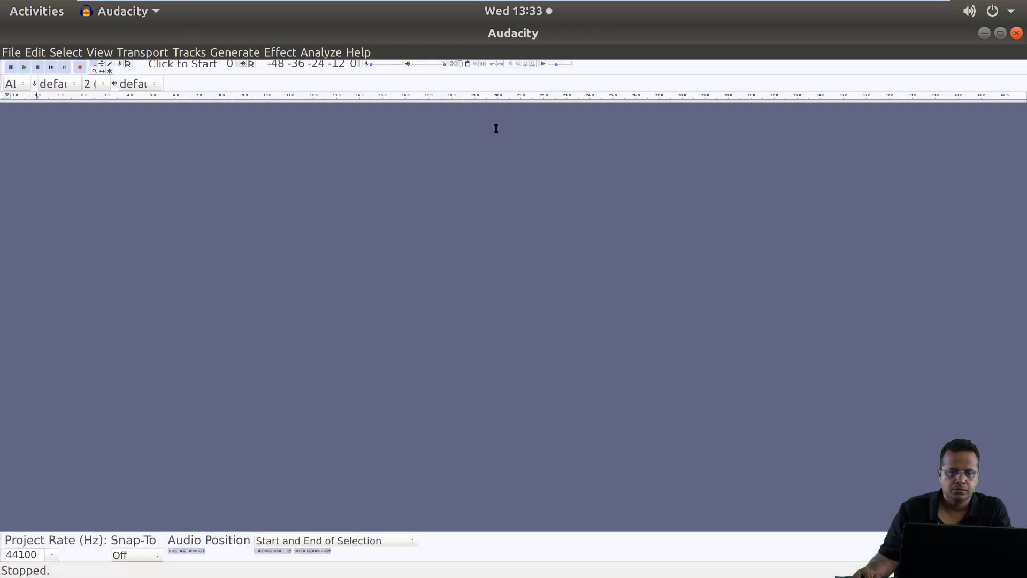
# Import pcap2wav_1.wav through pcap2wav_6.wav into the fresh project
pyautogui.click(11, 52)
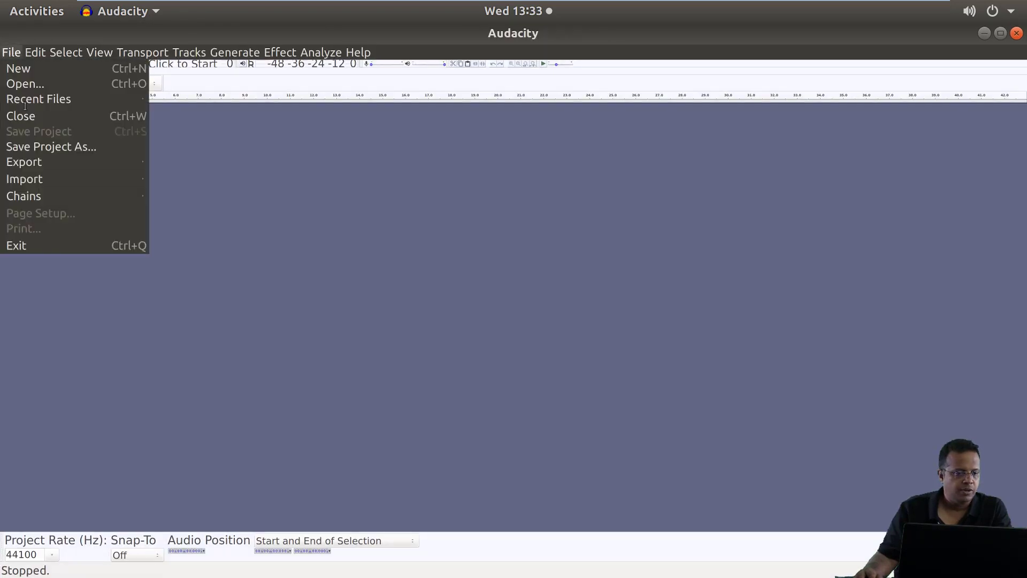
pyautogui.moveTo(57, 177)
pyautogui.click(181, 178)
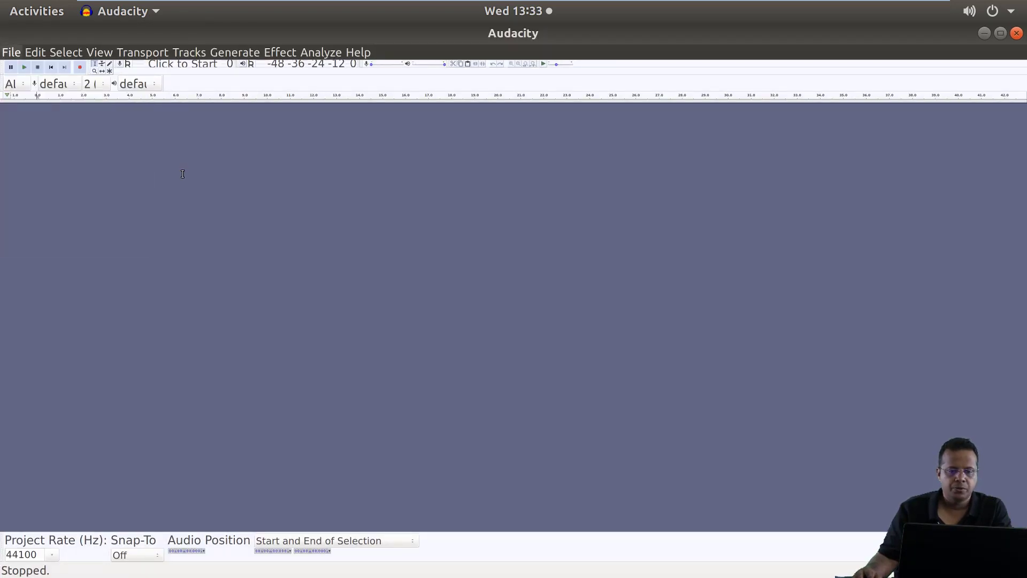
pyautogui.click(344, 127)
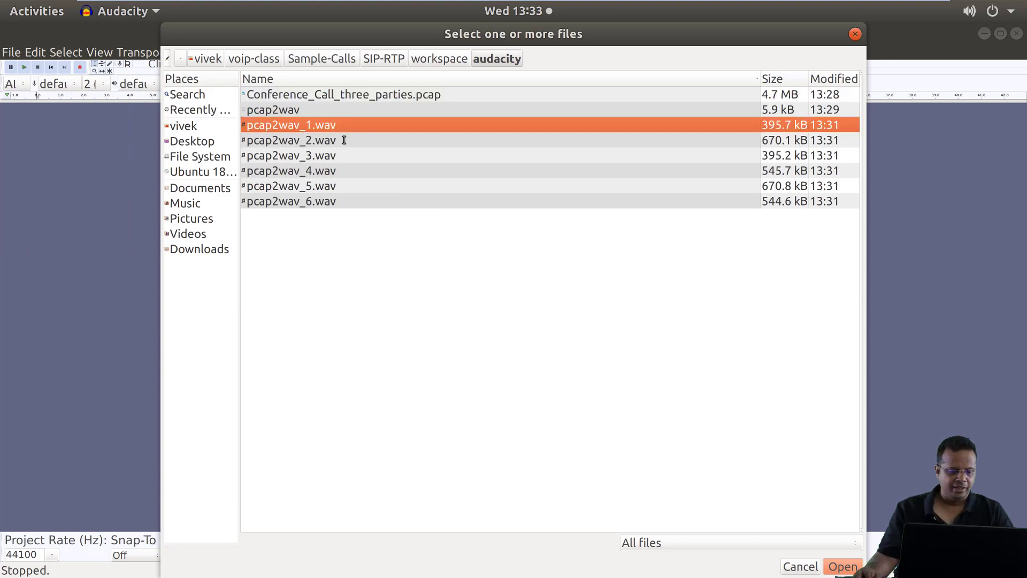
pyautogui.keyDown('shift'); pyautogui.click(384, 201); pyautogui.keyUp('shift')
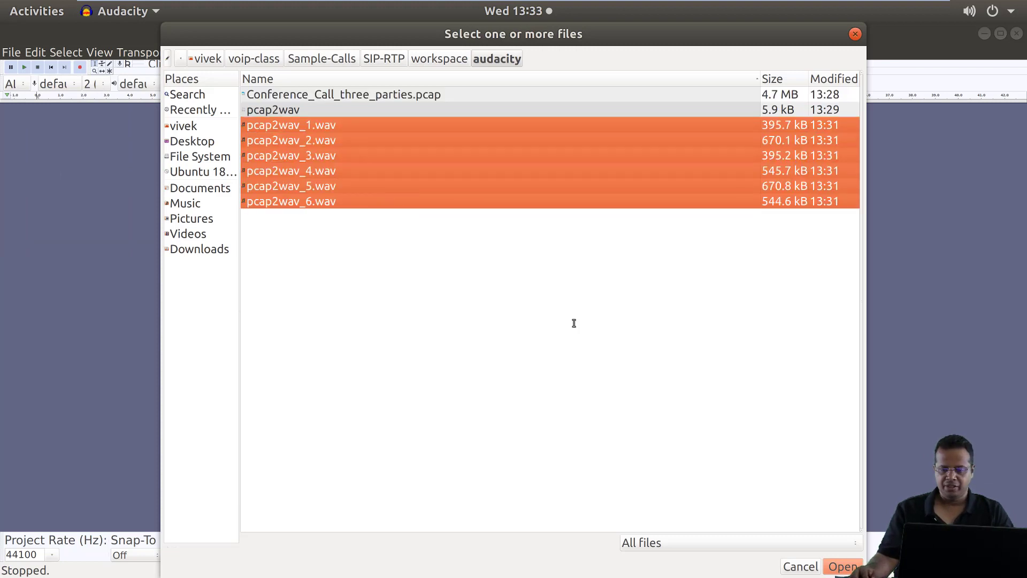
pyautogui.click(854, 566)
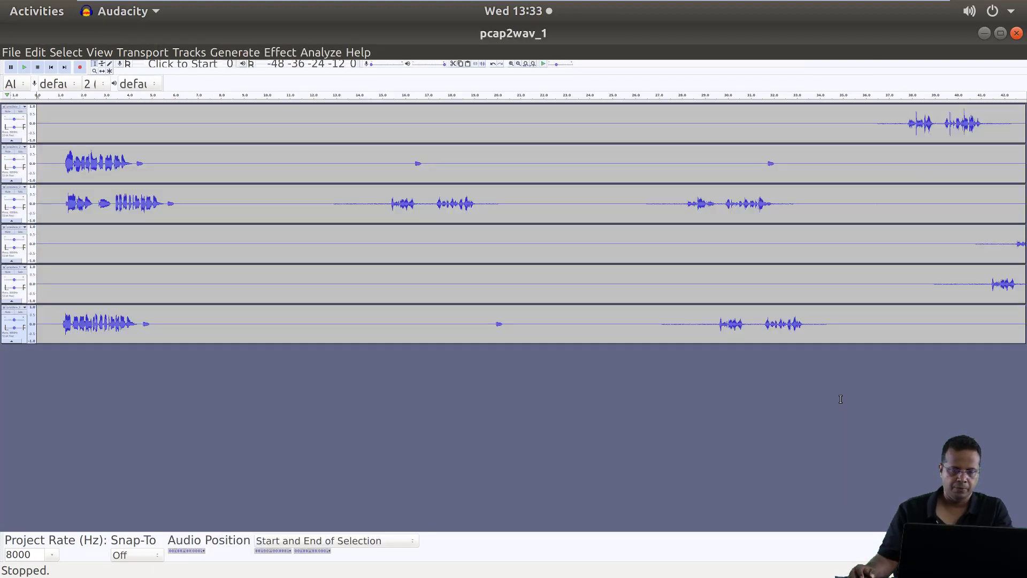
# Play and stop the six tracks, select track 1's 36–44 s speech burst, then close Audacity
pyautogui.click(25, 68)
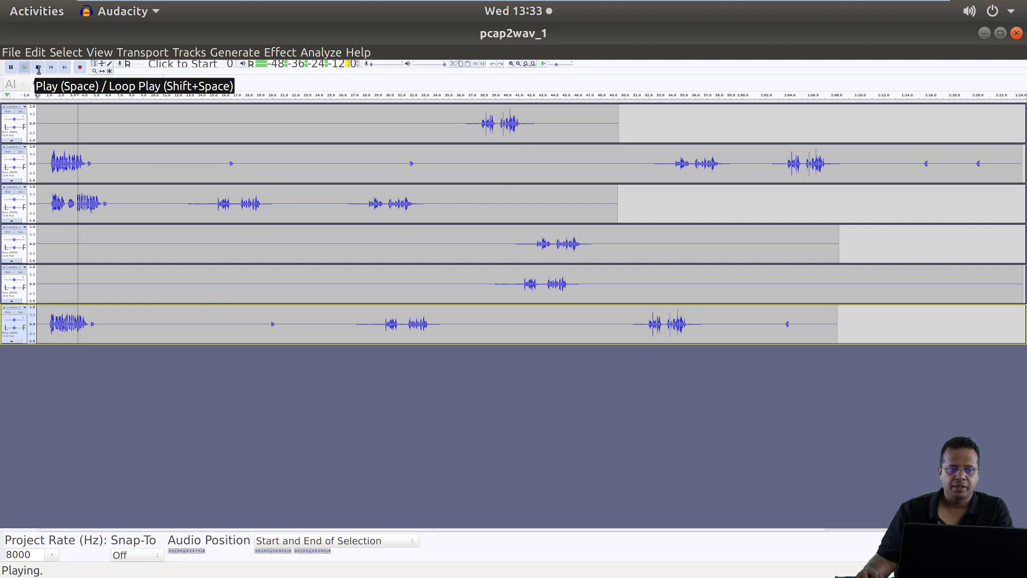
pyautogui.click(38, 67)
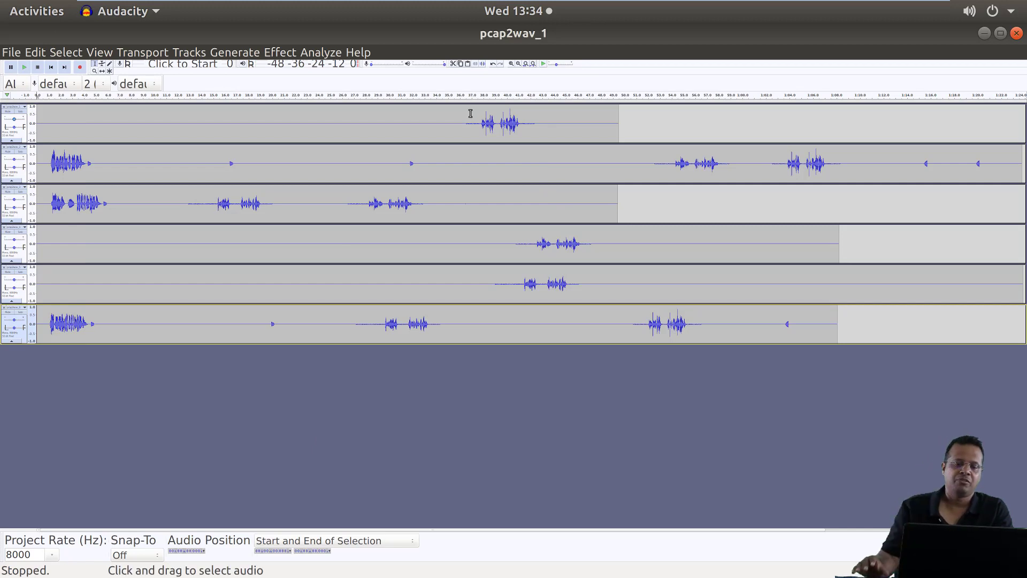
pyautogui.moveTo(460, 115); pyautogui.dragTo(558, 115)
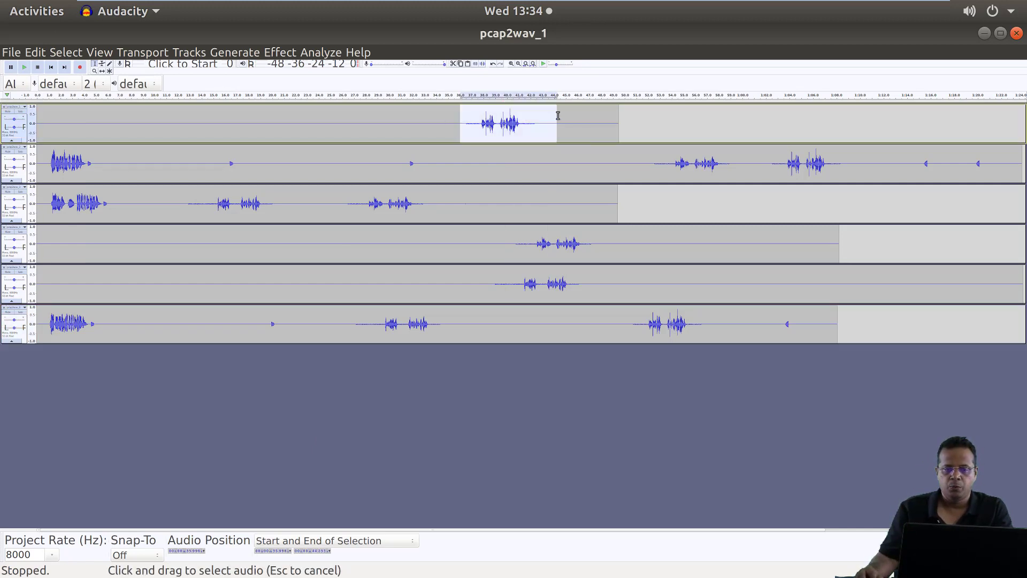
pyautogui.click(1018, 33)
# Close Audacity without saving, return to the PowerPoint slide show, and advance to the closing 'Thanks' slide
pyautogui.click(486, 323)
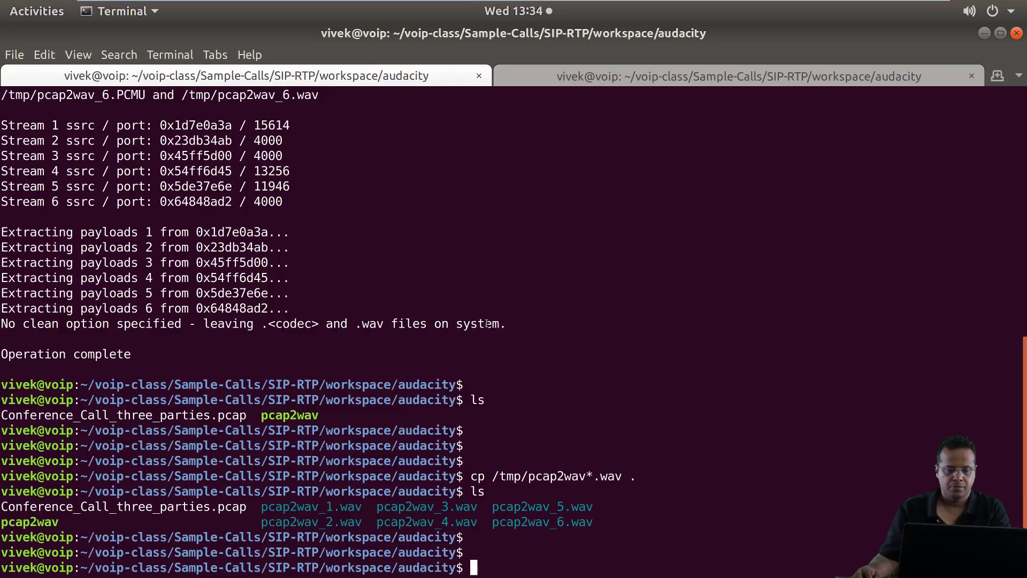
pyautogui.hotkey('alt', 'Tab')
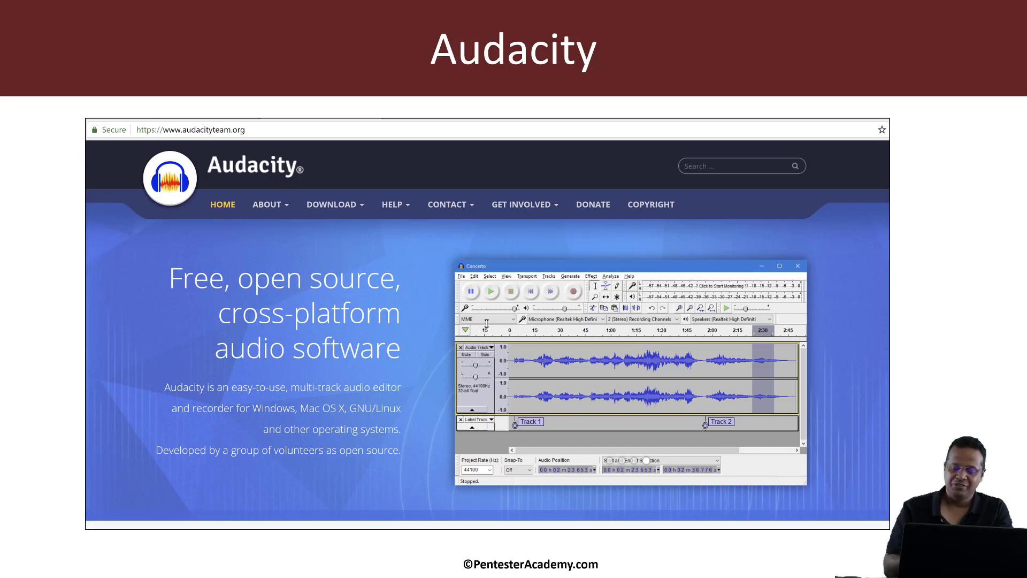
pyautogui.press('Right')
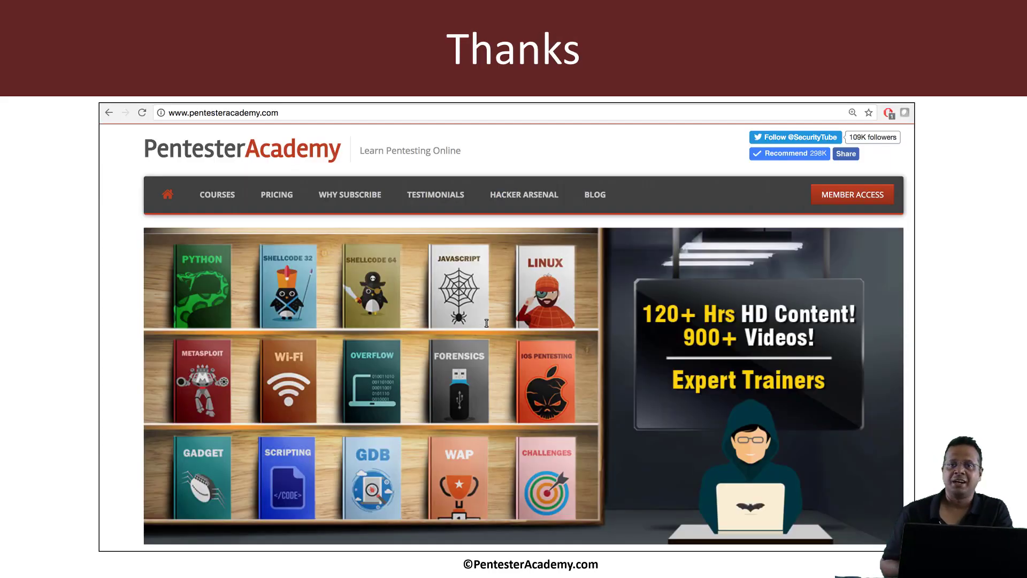